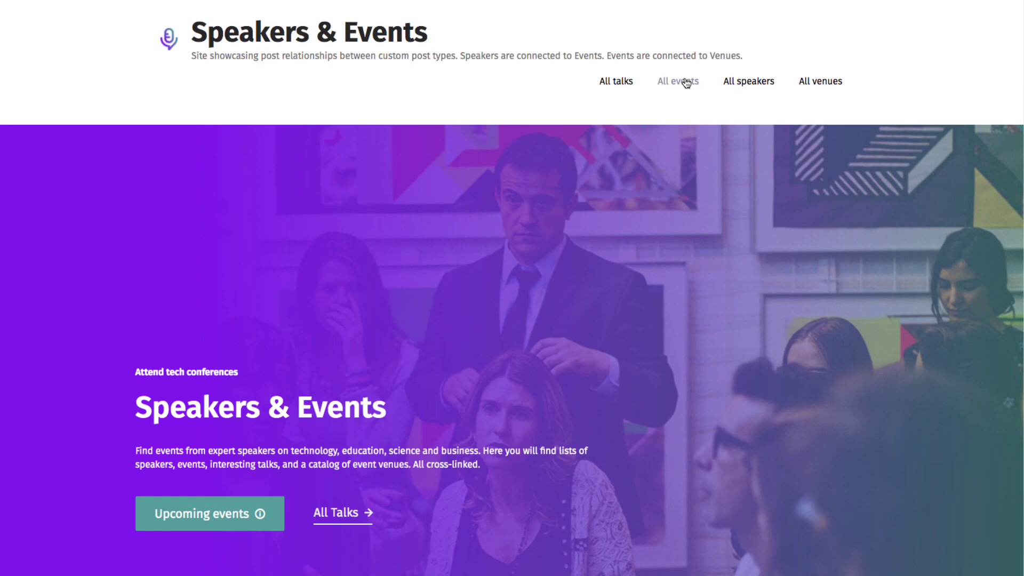
Step: Open the AI Summit event from the All events listing
{"action": "left_click", "coordinate": [687, 82]}
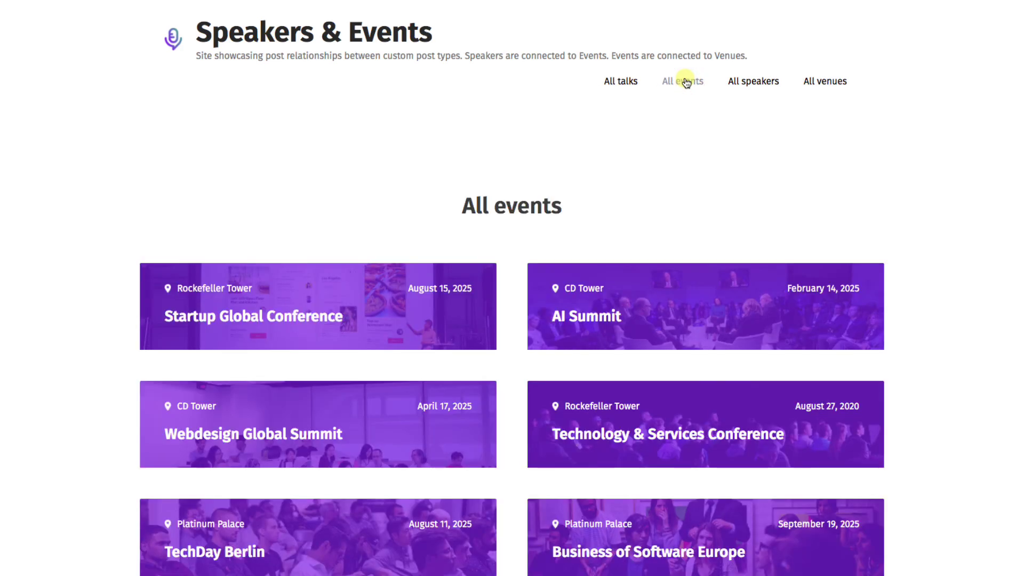
{"action": "left_click", "coordinate": [603, 320]}
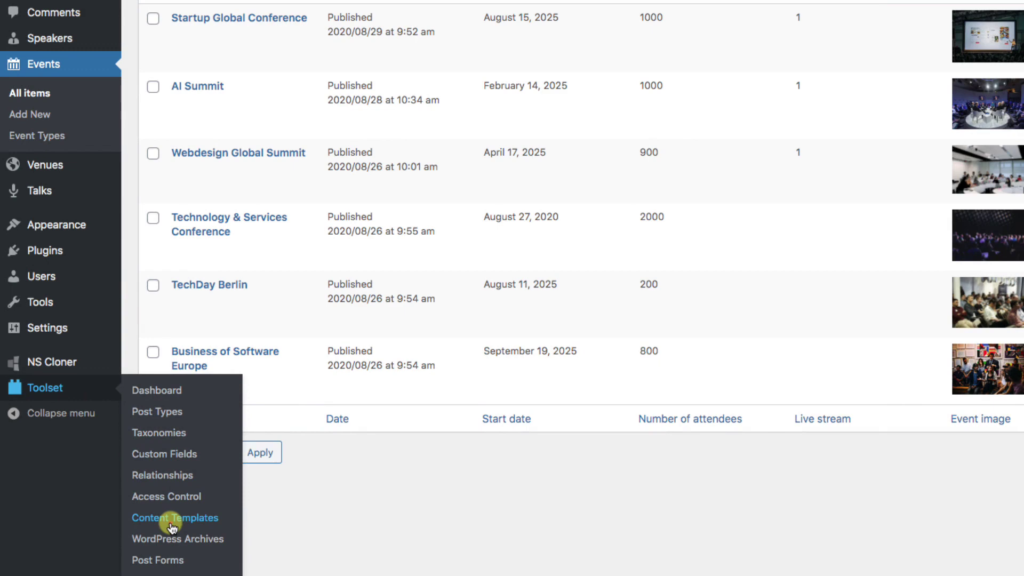
Step: Open 'Template for Events' from Toolset Content Templates and scroll below the About the event text
{"action": "left_click", "coordinate": [171, 524]}
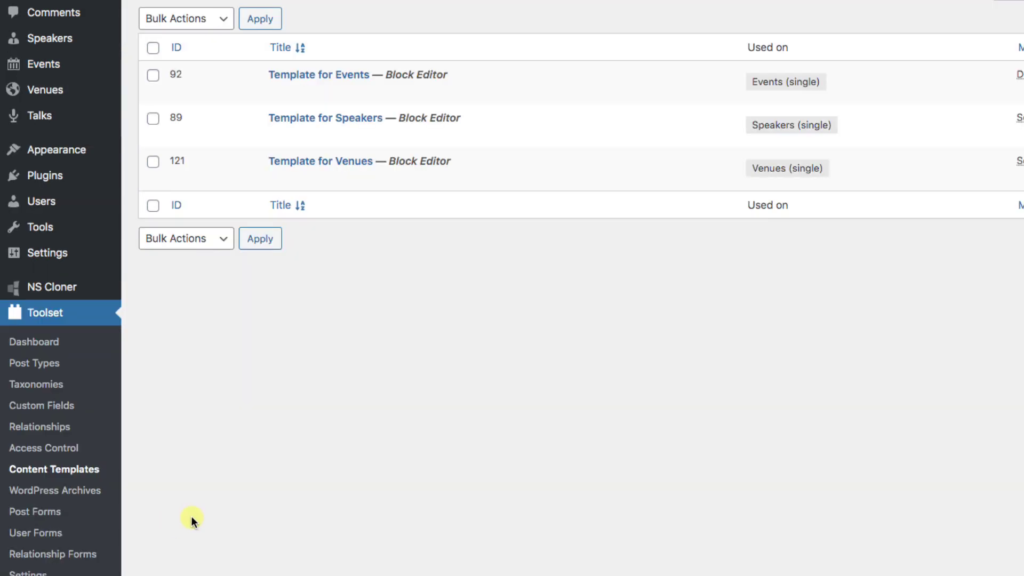
{"action": "left_click", "coordinate": [314, 77]}
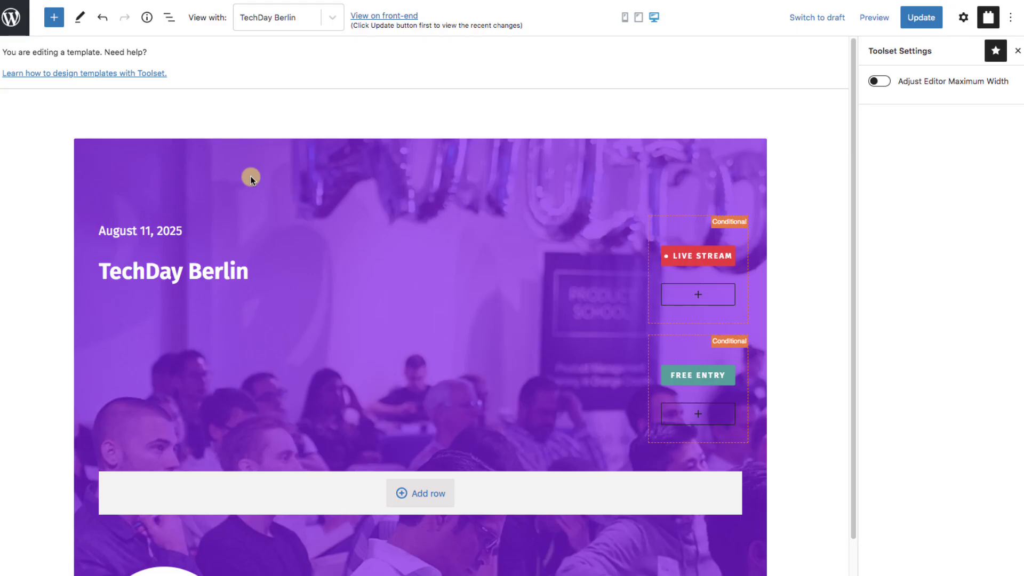
{"action": "left_click_drag", "start_coordinate": [853, 126], "coordinate": [822, 215]}
{"action": "scroll", "coordinate": [818, 223], "scroll_direction": "down", "scroll_amount": 2}
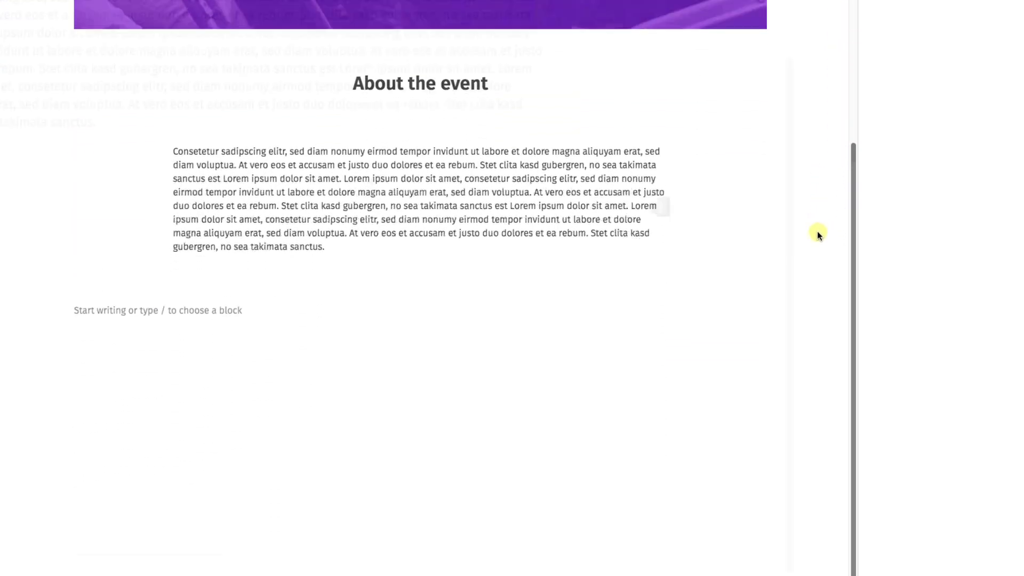
Step: Insert a View block after the event text named 'List of speakers at this event'
{"action": "left_click", "coordinate": [755, 291]}
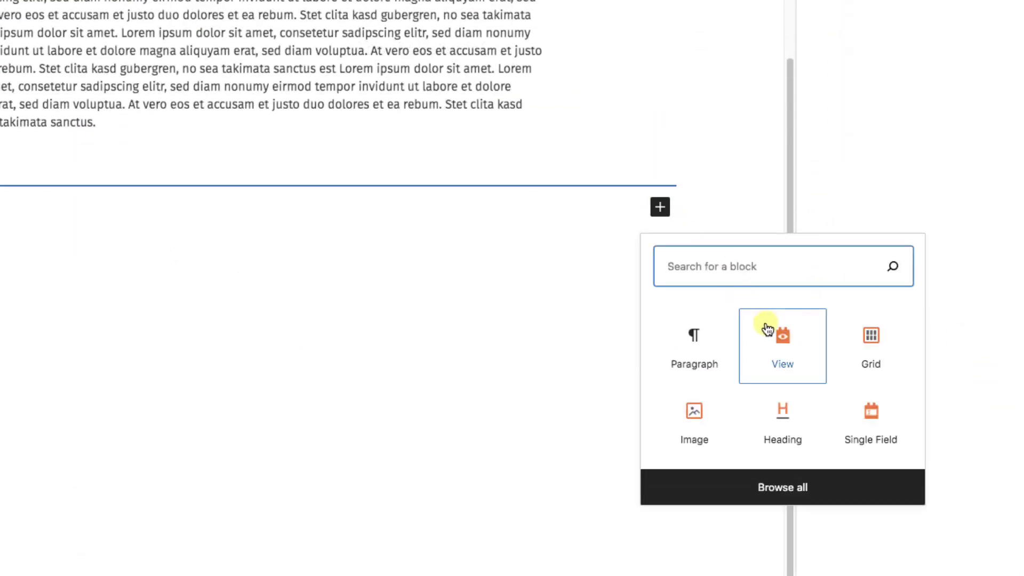
{"action": "left_click", "coordinate": [782, 338]}
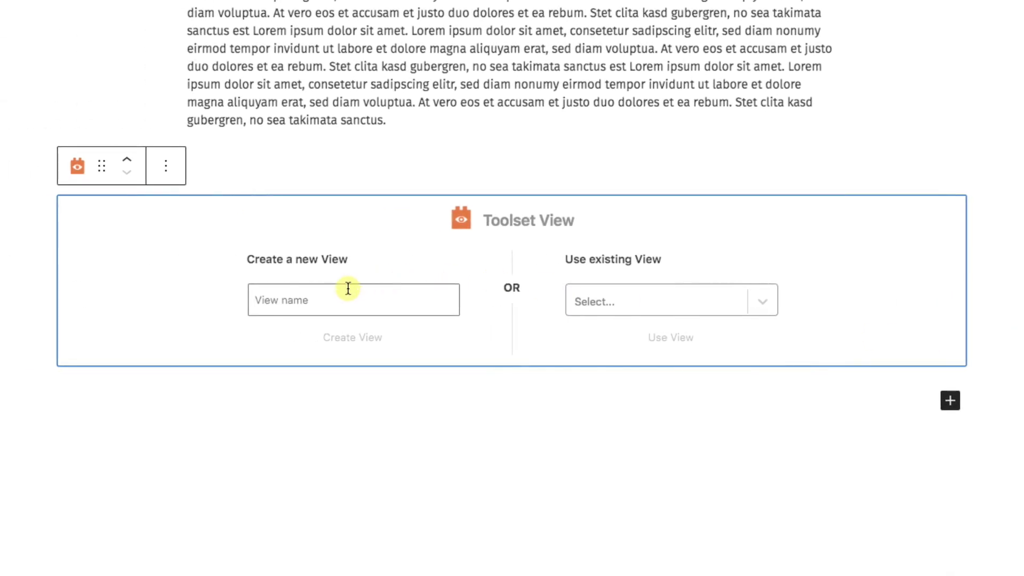
{"action": "left_click", "coordinate": [324, 290]}
{"action": "type", "text": "List of speakers at this event"}
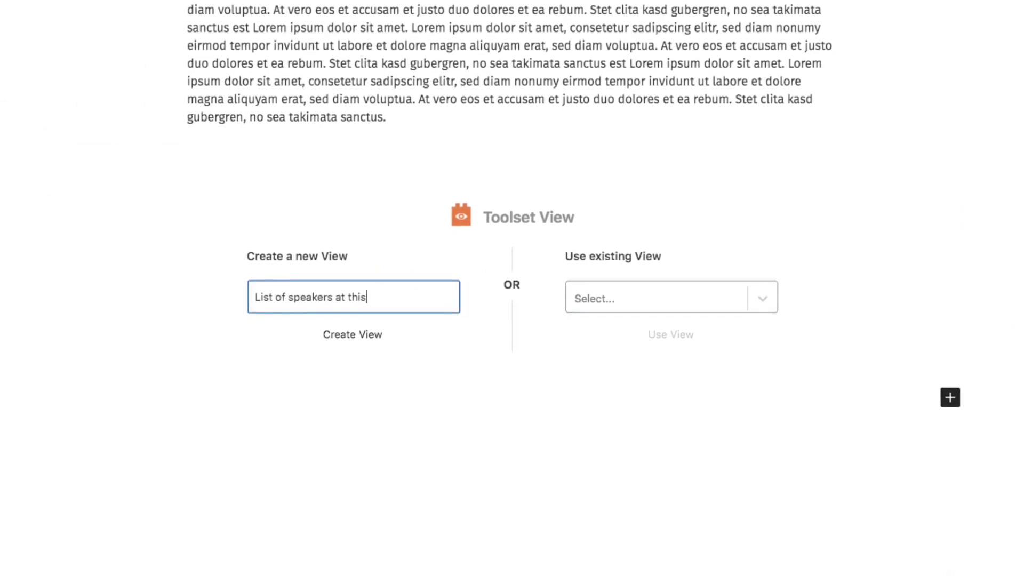
{"action": "left_click", "coordinate": [357, 339]}
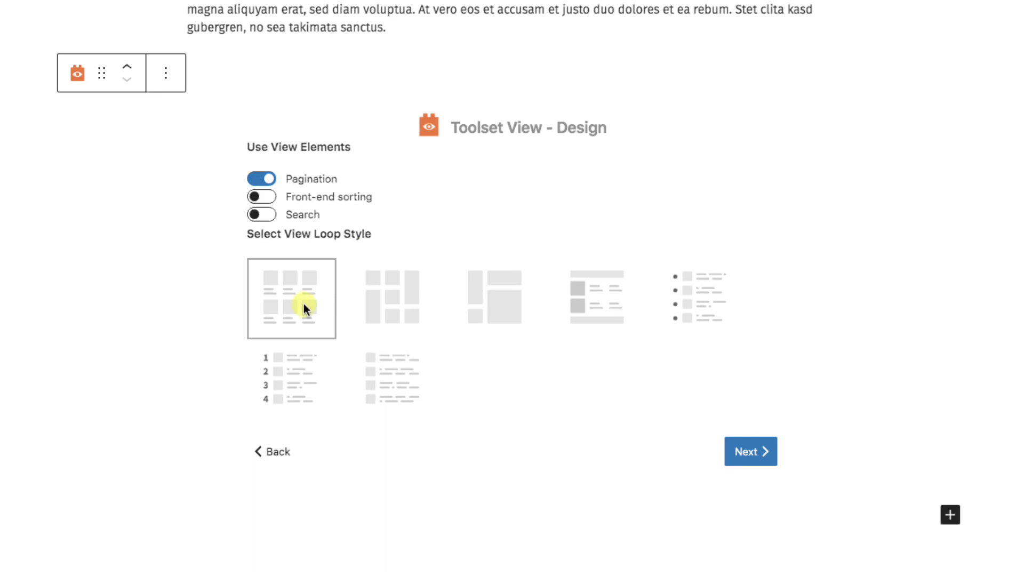
Step: Keep the grid design and have the View show Speakers related to the current Event
{"action": "left_click", "coordinate": [751, 449]}
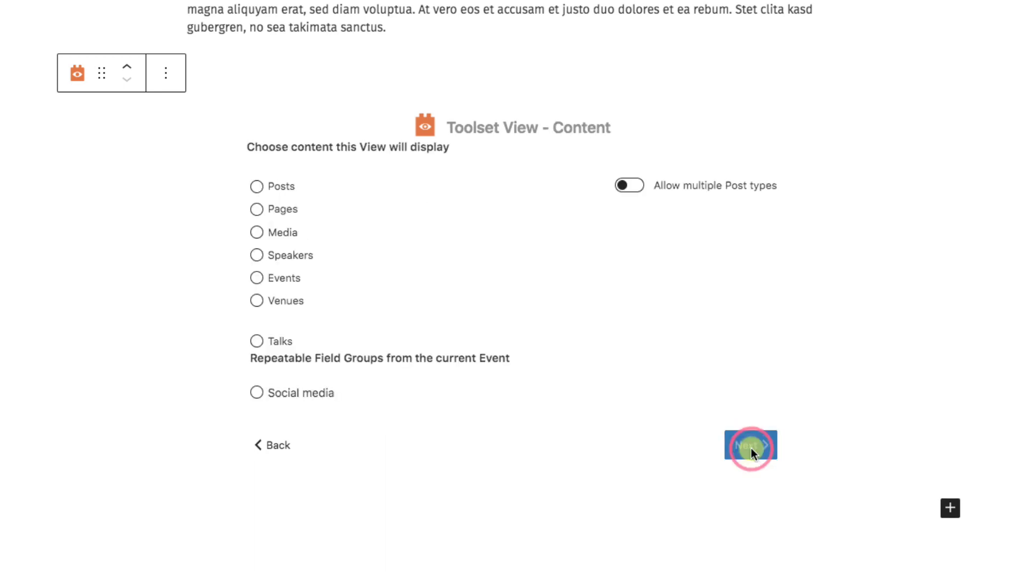
{"action": "left_click", "coordinate": [256, 257]}
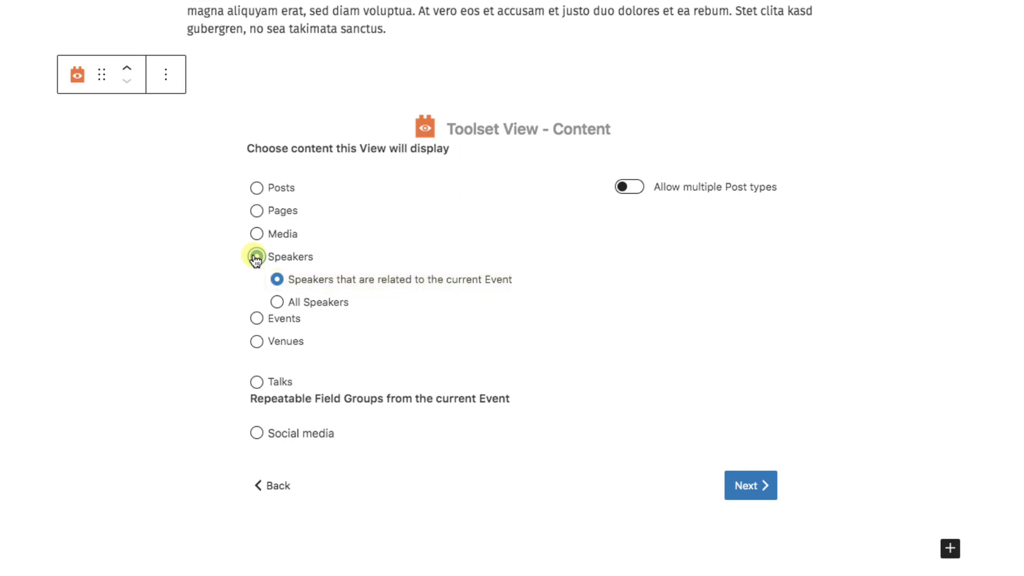
{"action": "left_click", "coordinate": [740, 483]}
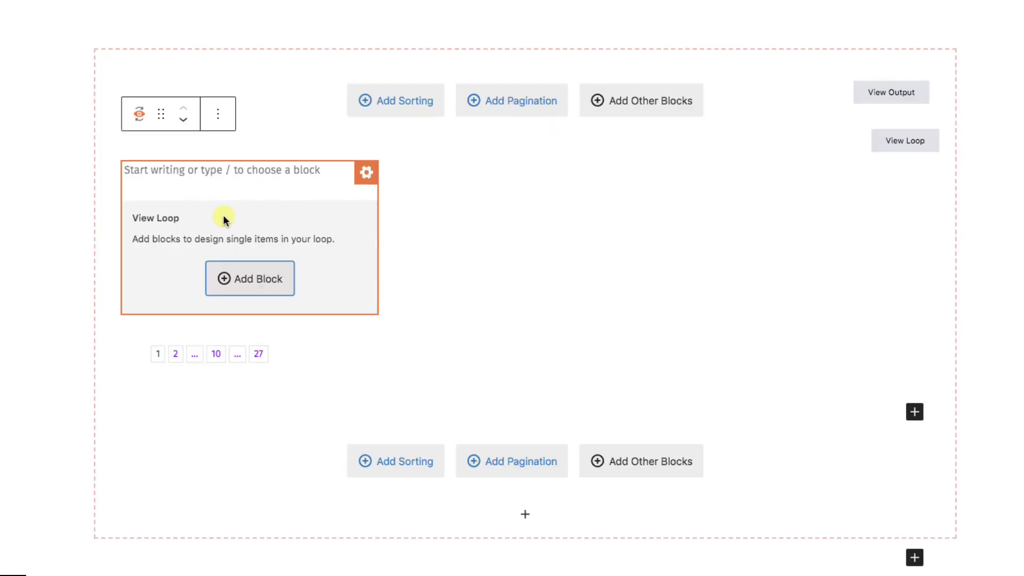
Step: Add a Two Columns: Equal Grid block inside the view loop, using full-width editing
{"action": "left_click", "coordinate": [223, 279]}
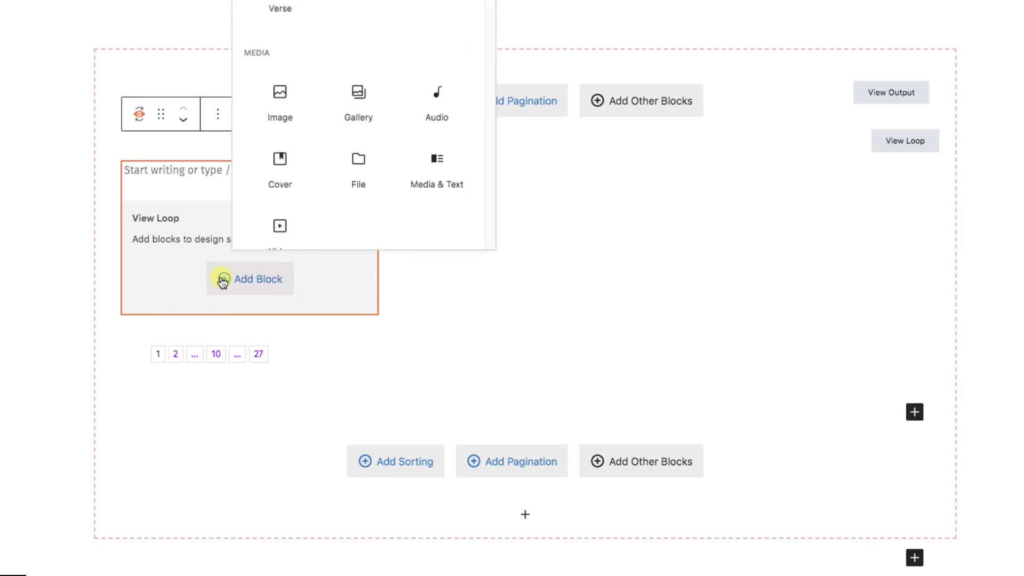
{"action": "scroll", "coordinate": [223, 279], "scroll_direction": "up", "scroll_amount": 5}
{"action": "left_click_drag", "start_coordinate": [491, 90], "coordinate": [503, 549]}
{"action": "left_click", "coordinate": [438, 240]}
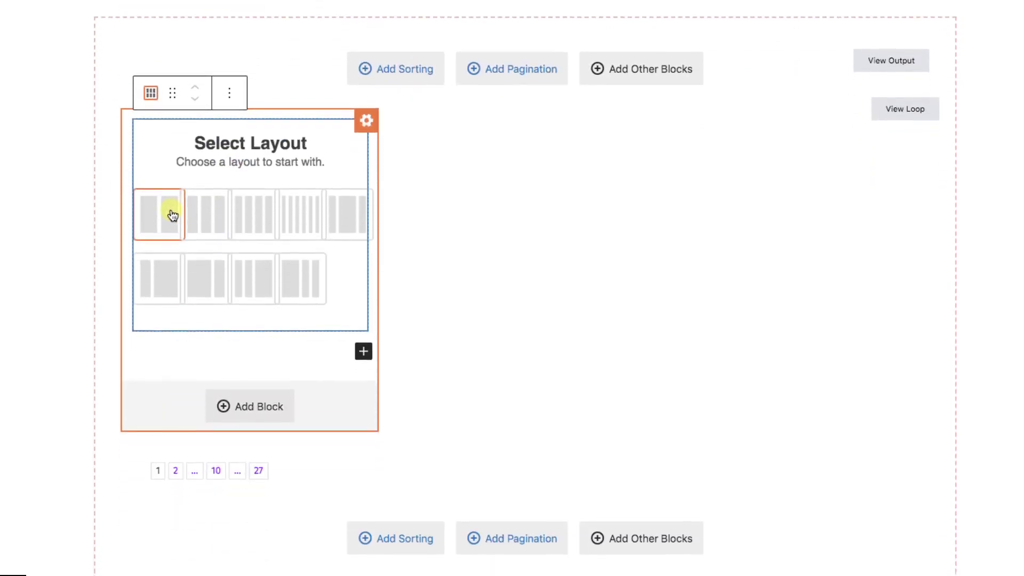
{"action": "left_click", "coordinate": [173, 215]}
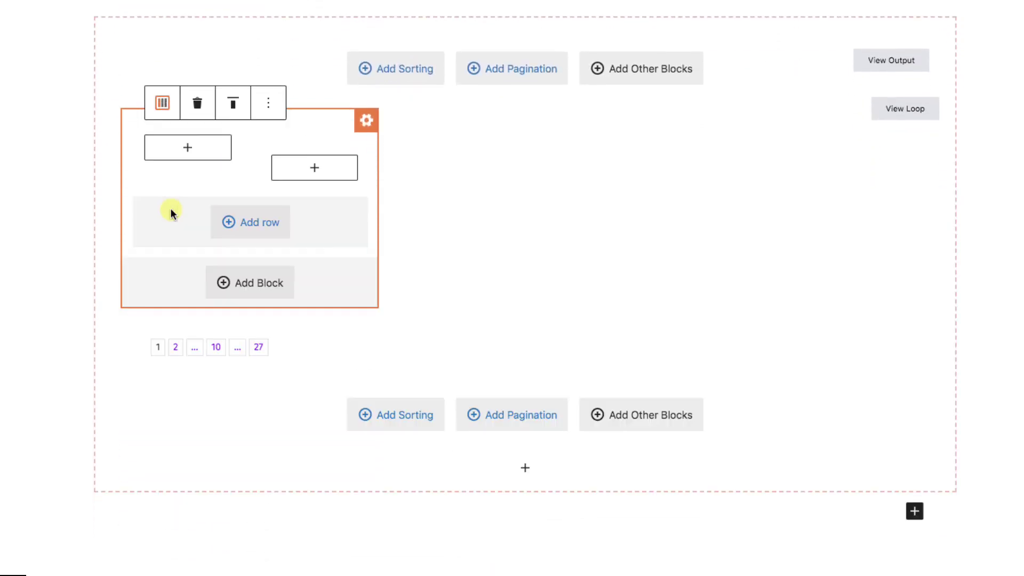
{"action": "left_click", "coordinate": [359, 161]}
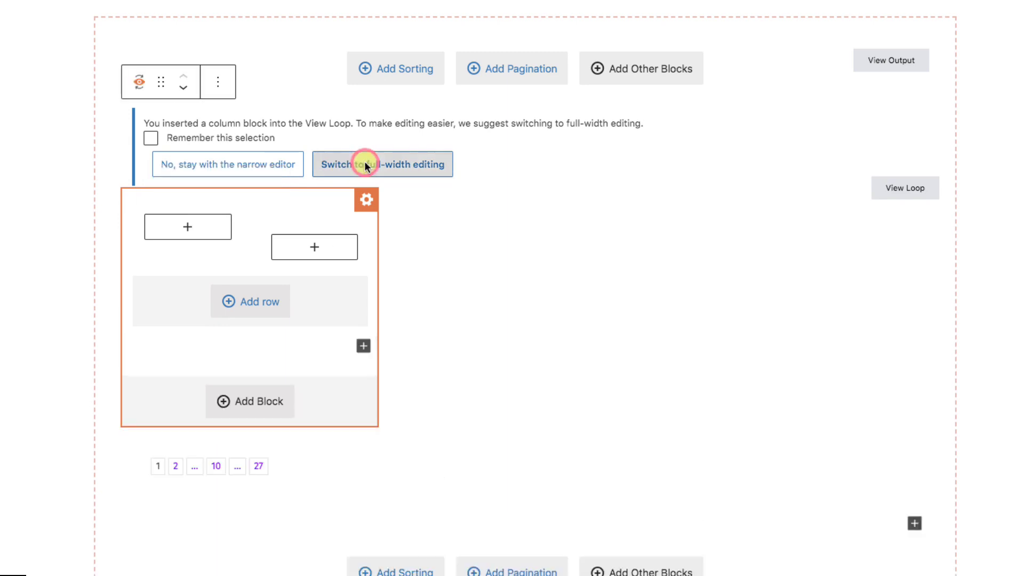
Step: Put an Image block in the left column sourced dynamically from Field Group for Speakers > Speaker picture
{"action": "left_click", "coordinate": [321, 187]}
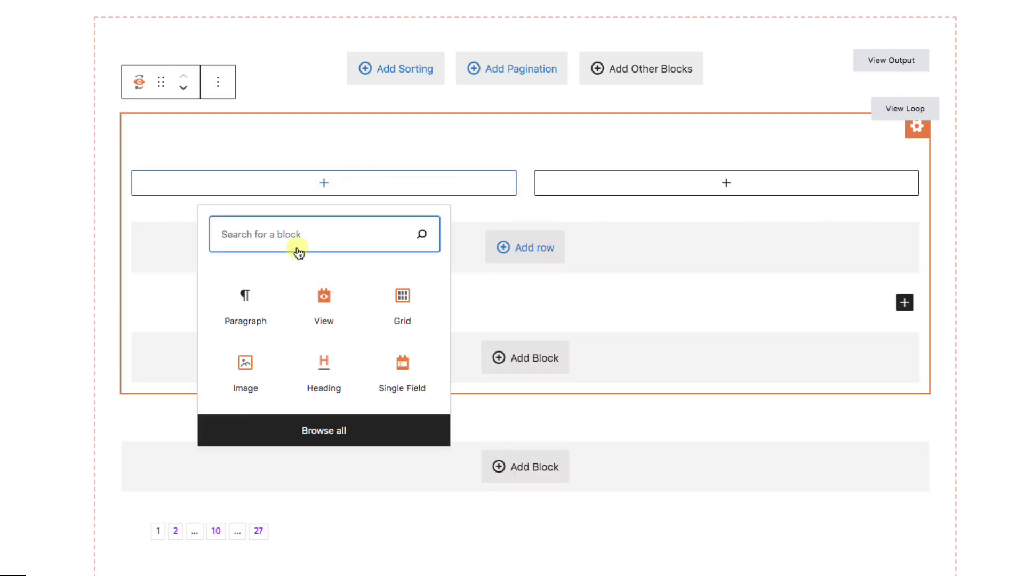
{"action": "left_click", "coordinate": [243, 366]}
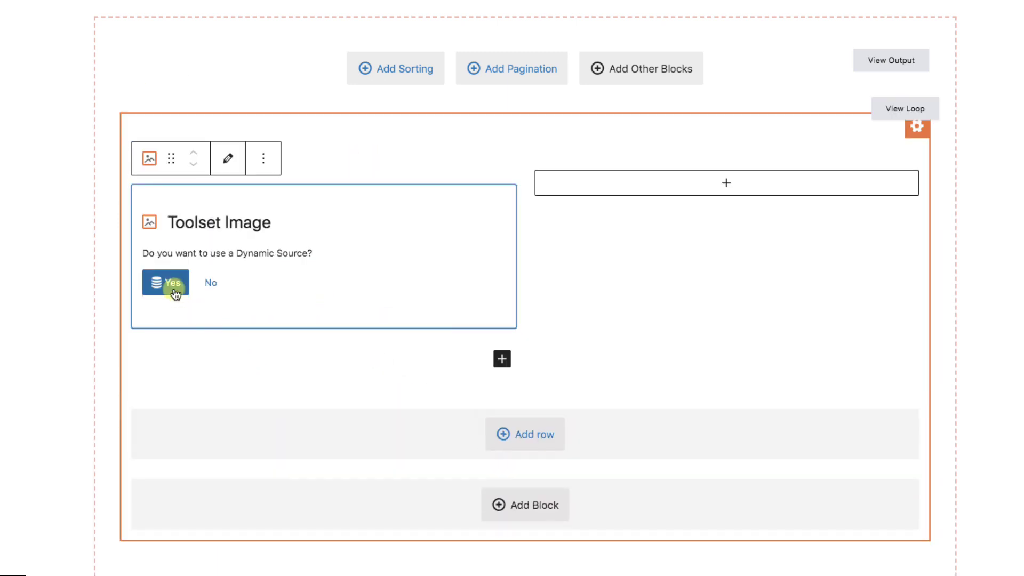
{"action": "left_click", "coordinate": [171, 283]}
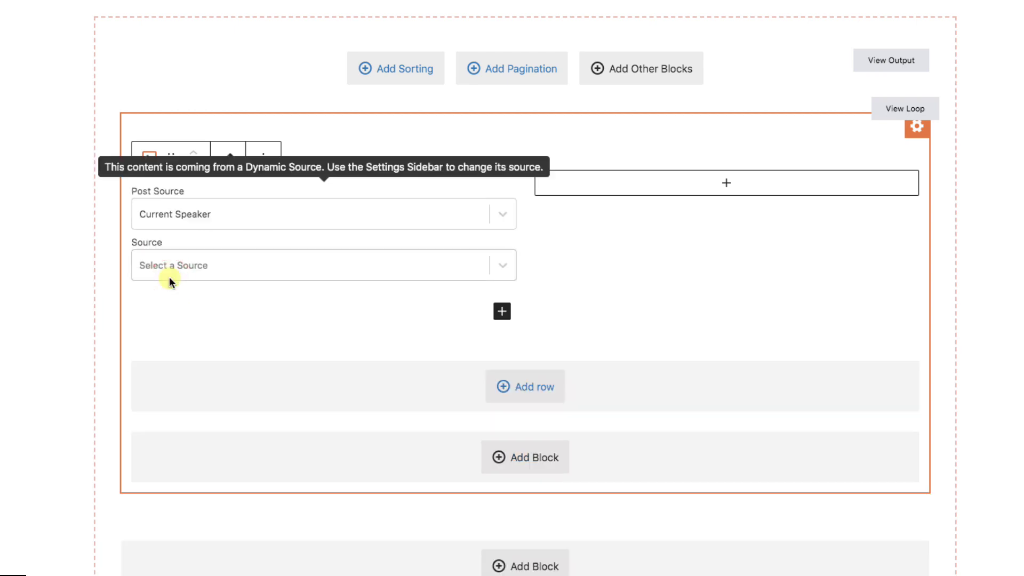
{"action": "left_click", "coordinate": [504, 265]}
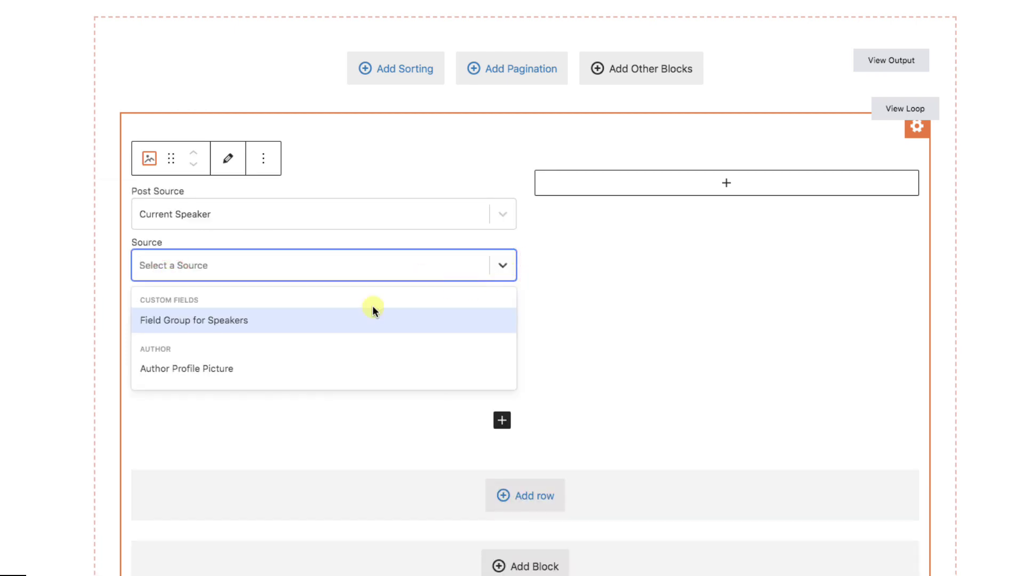
{"action": "left_click", "coordinate": [193, 319]}
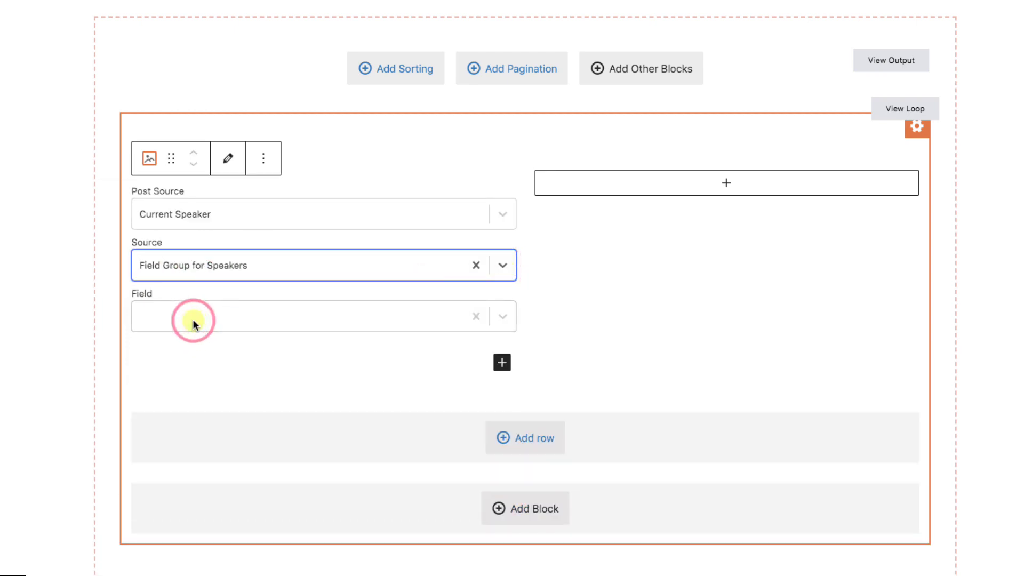
{"action": "left_click", "coordinate": [500, 320]}
{"action": "left_click", "coordinate": [175, 352]}
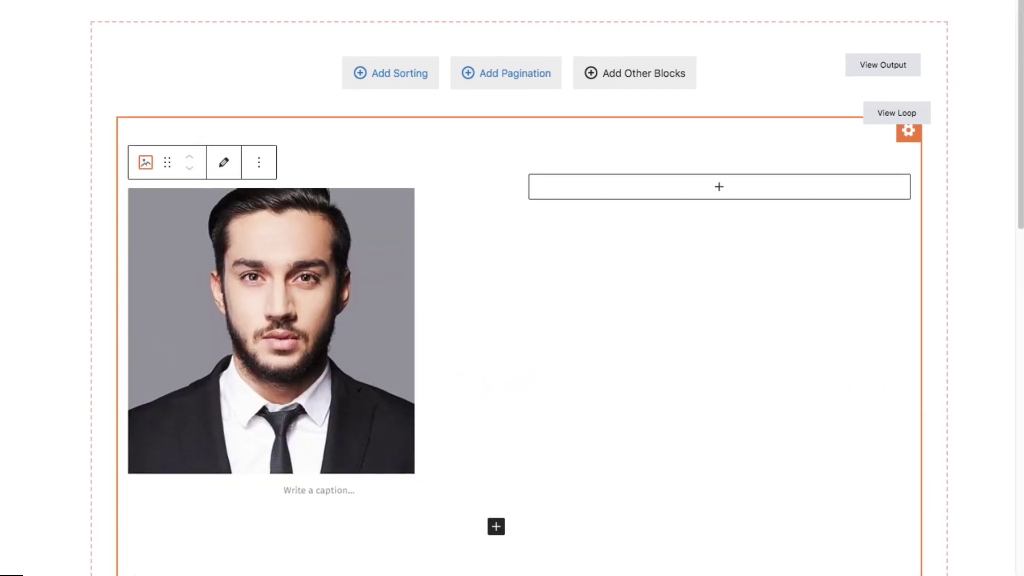
Step: Set the speaker picture's image size to Medium 300x300
{"action": "left_click", "coordinate": [1005, 133]}
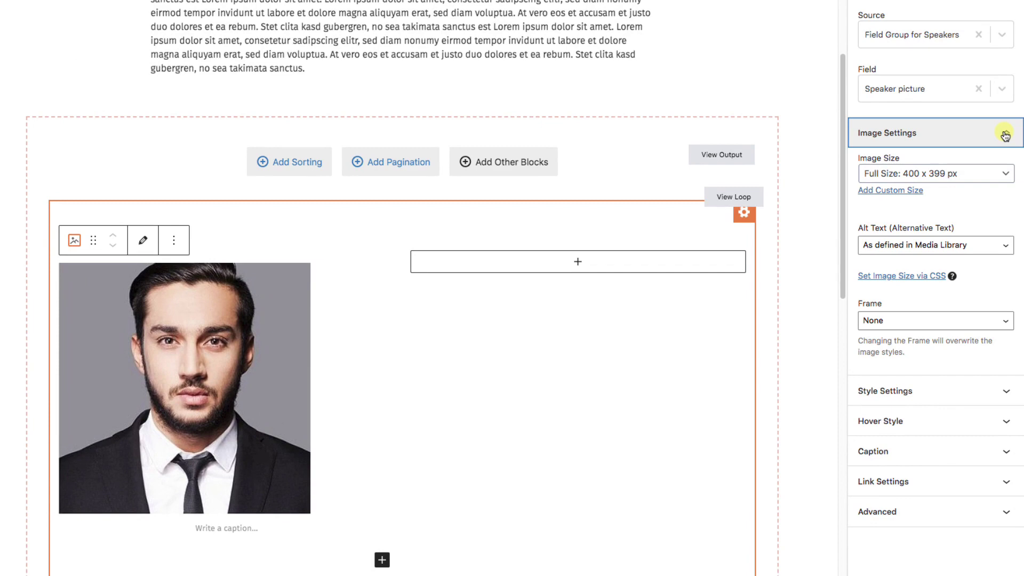
{"action": "left_click", "coordinate": [970, 173]}
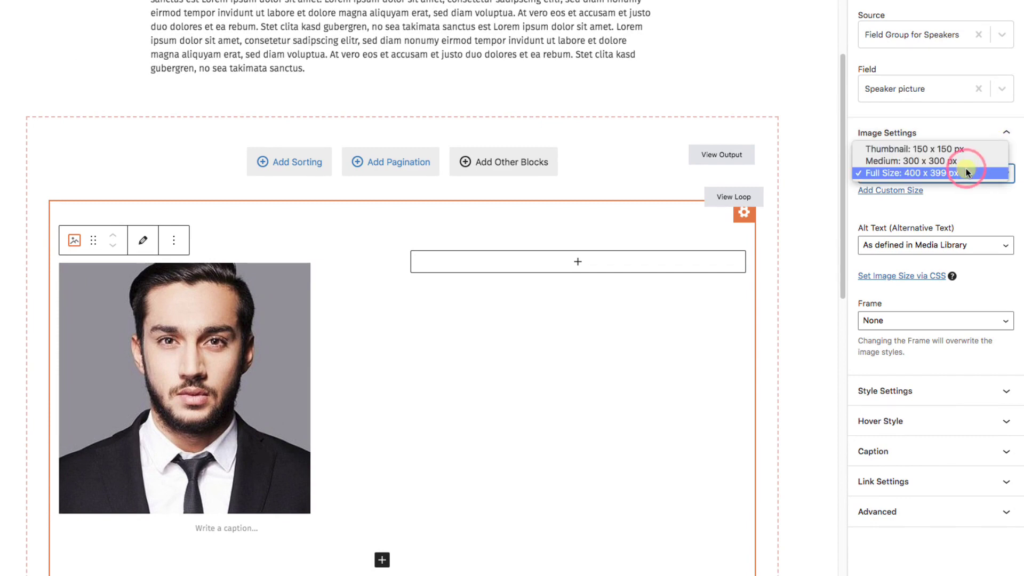
{"action": "left_click", "coordinate": [941, 163]}
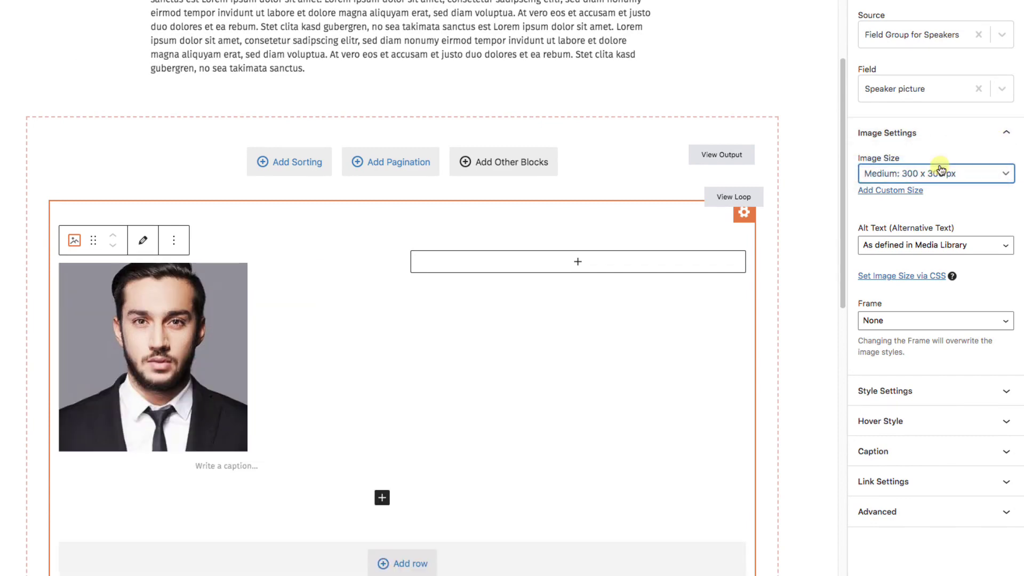
{"action": "left_click", "coordinate": [1004, 133]}
Step: Round the picture by setting its border radius to 300
{"action": "left_click", "coordinate": [1007, 165]}
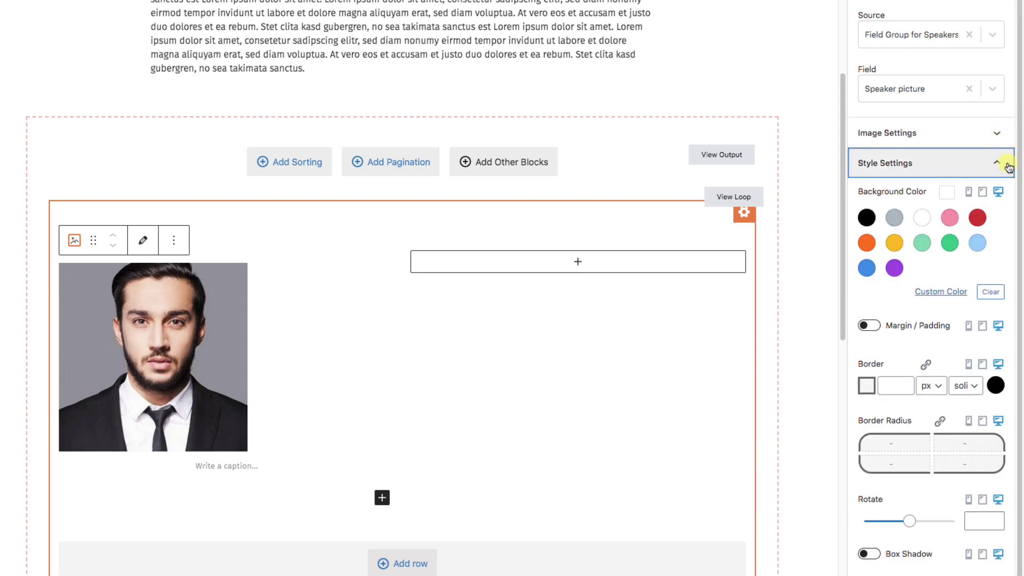
{"action": "left_click", "coordinate": [893, 441]}
{"action": "type", "text": "300"}
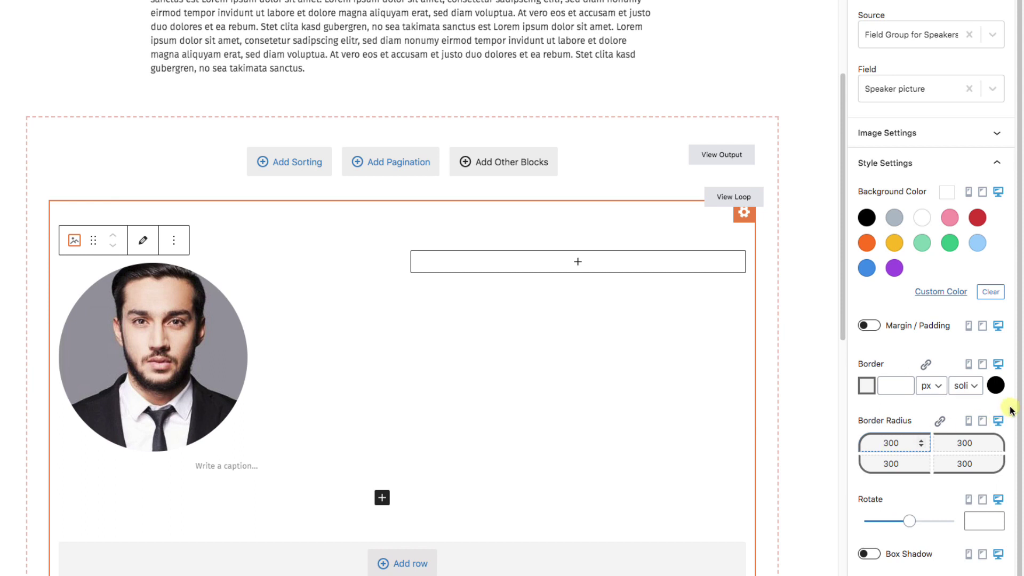
{"action": "left_click", "coordinate": [576, 263]}
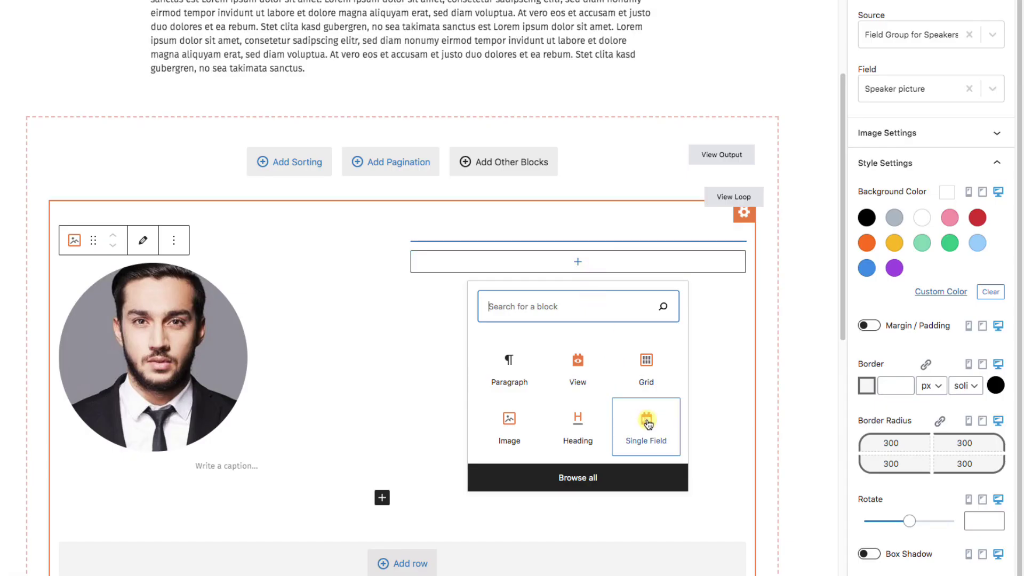
Step: Add a Single Field in the right column showing Talk title from the Speakers-Events (Talks) Talks Field Group
{"action": "left_click", "coordinate": [647, 421]}
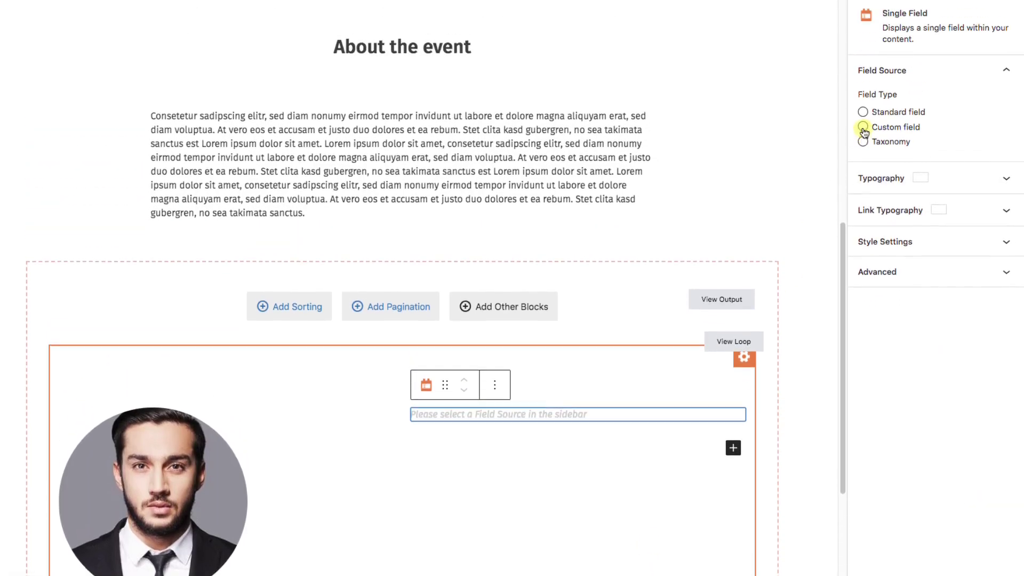
{"action": "left_click", "coordinate": [864, 127]}
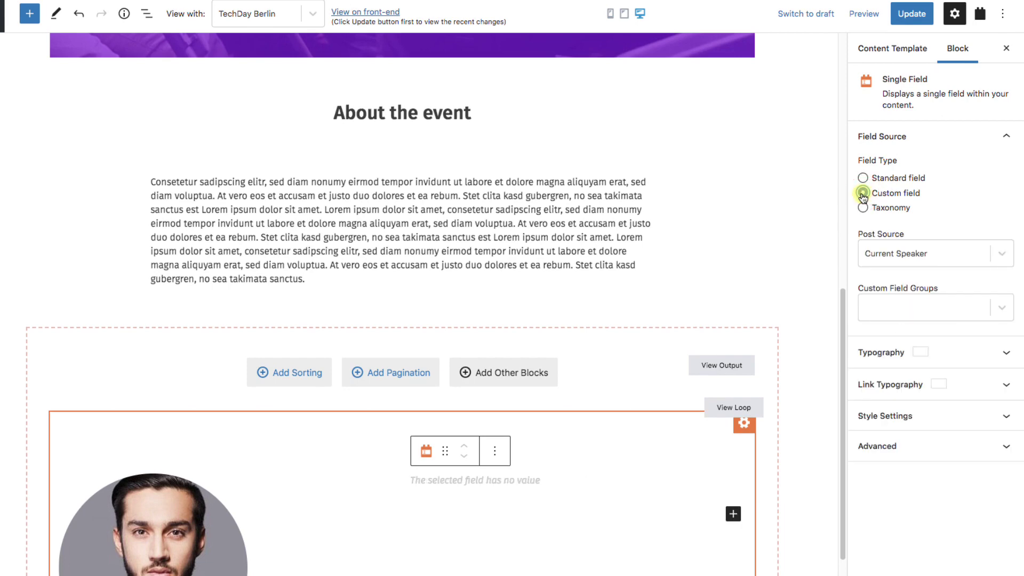
{"action": "left_click", "coordinate": [1002, 254]}
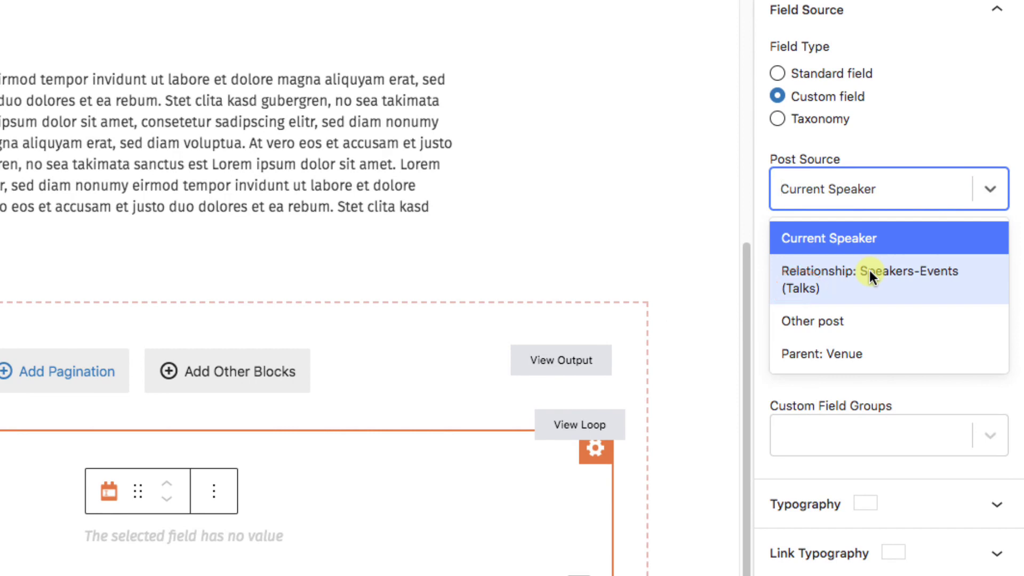
{"action": "left_click", "coordinate": [869, 268]}
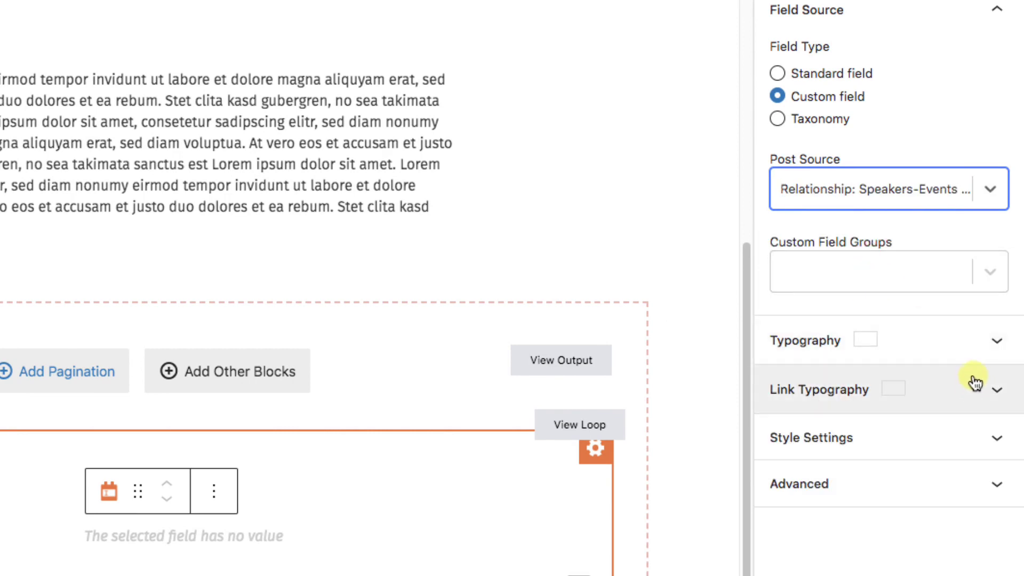
{"action": "left_click", "coordinate": [990, 269]}
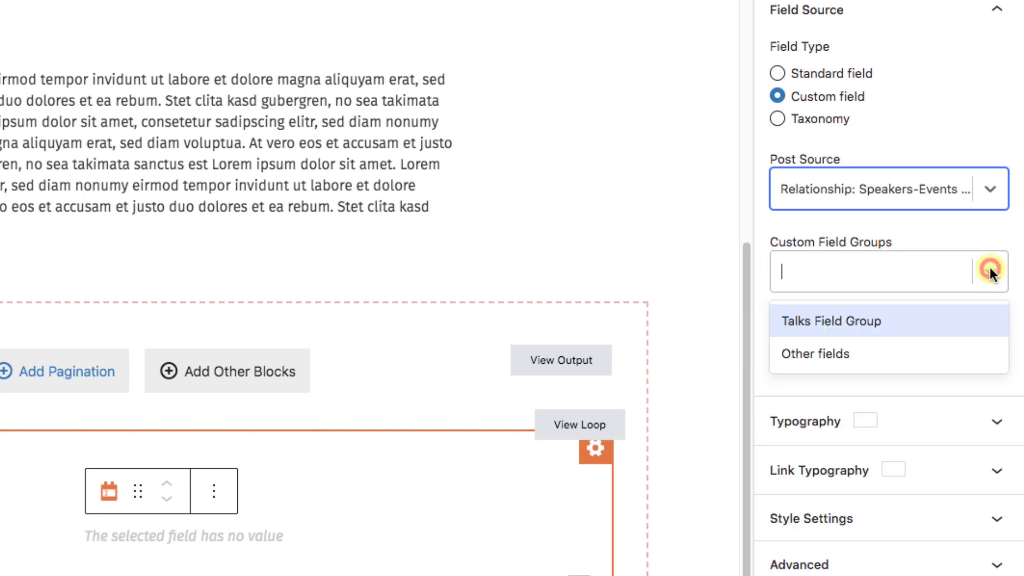
{"action": "left_click", "coordinate": [865, 320]}
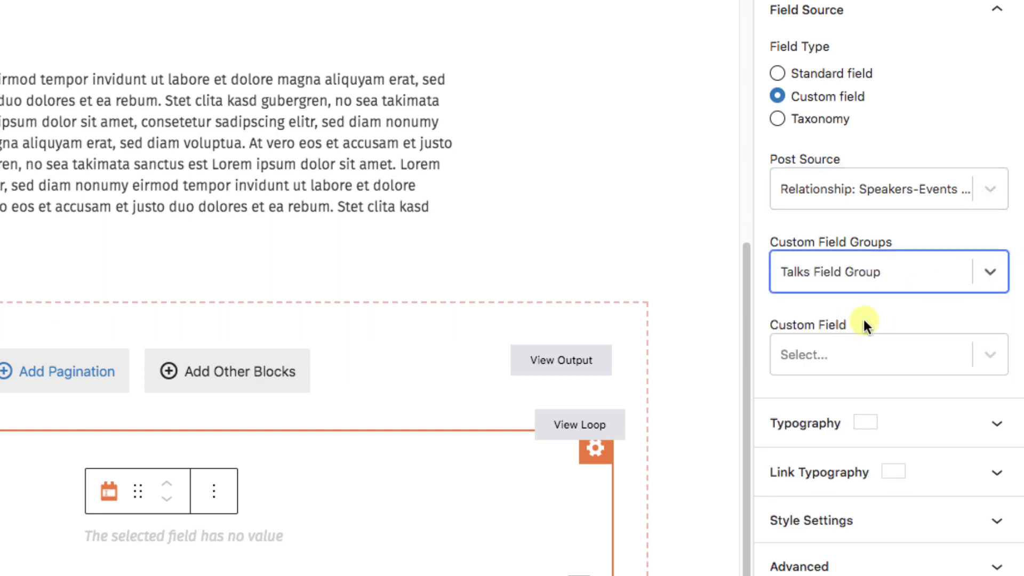
{"action": "left_click", "coordinate": [990, 357]}
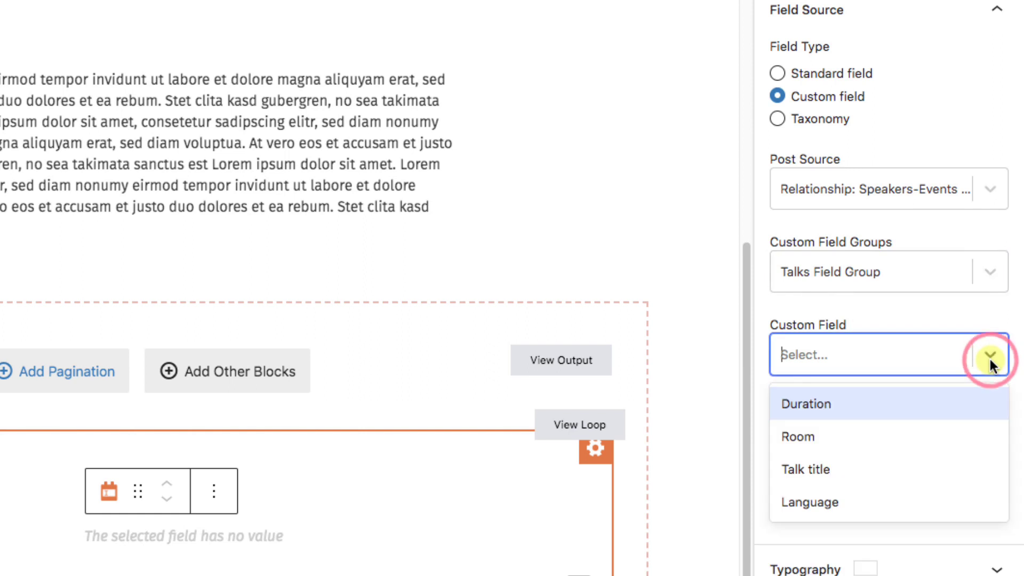
{"action": "left_click", "coordinate": [802, 469]}
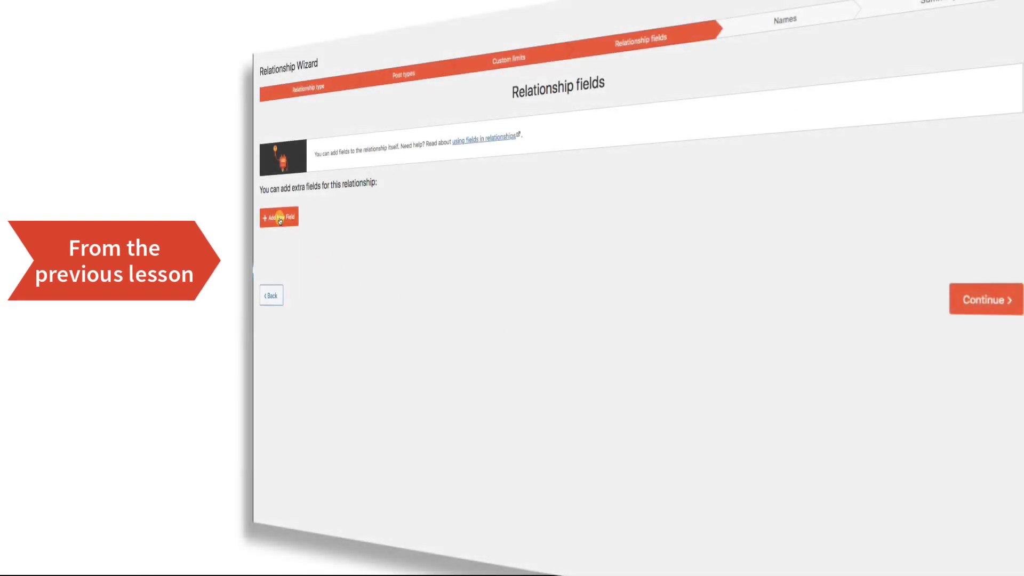
Step: Choose Add New Field in the Relationship Wizard for the Speakers-Events (Talks) relationship
{"action": "left_click", "coordinate": [280, 221]}
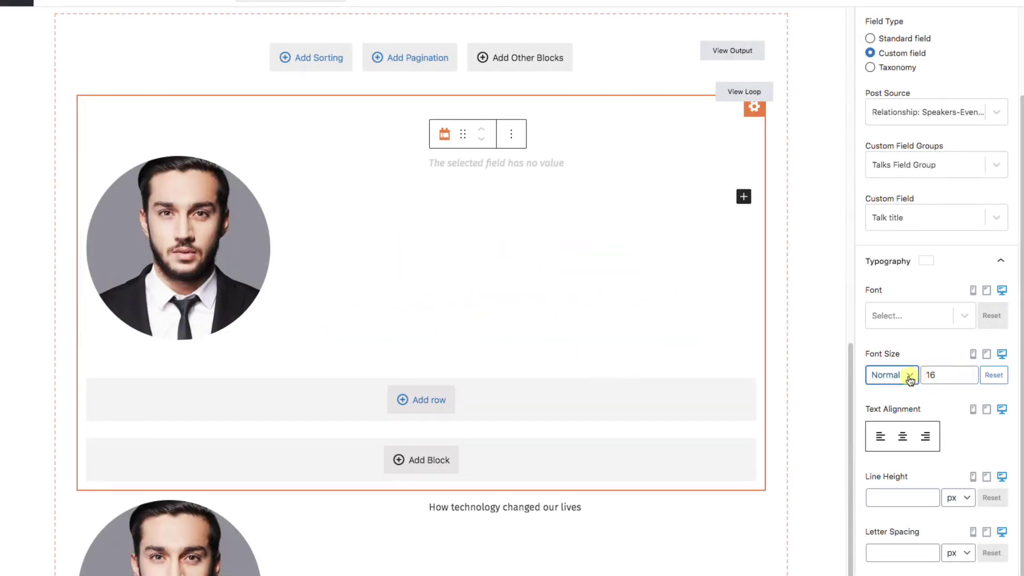
Step: Make the talk titles bold at Medium (20) font size
{"action": "left_click", "coordinate": [909, 375]}
{"action": "left_click", "coordinate": [902, 385]}
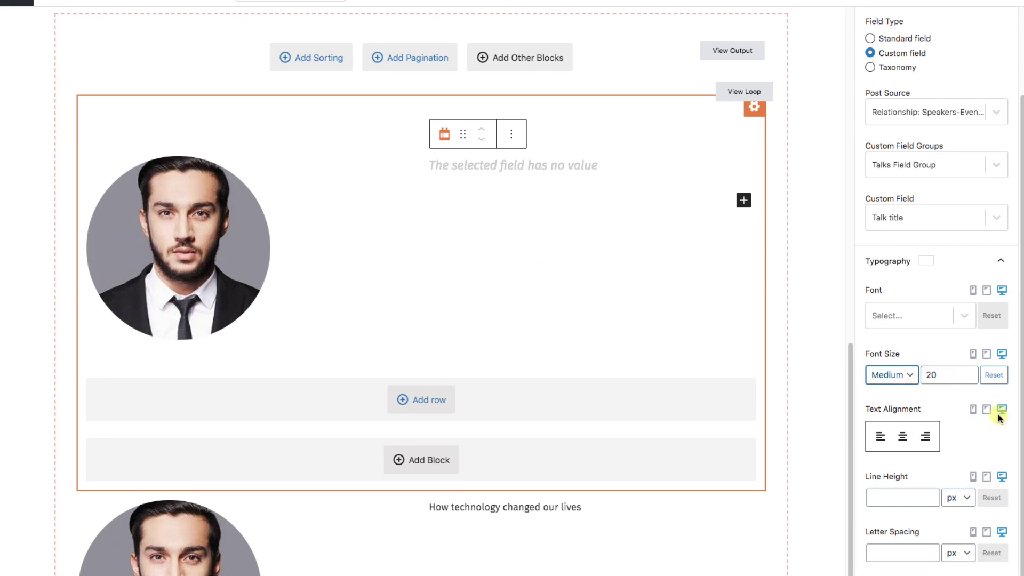
{"action": "scroll", "coordinate": [1000, 411], "scroll_direction": "down", "scroll_amount": 2}
{"action": "scroll", "coordinate": [886, 299], "scroll_direction": "down", "scroll_amount": 5}
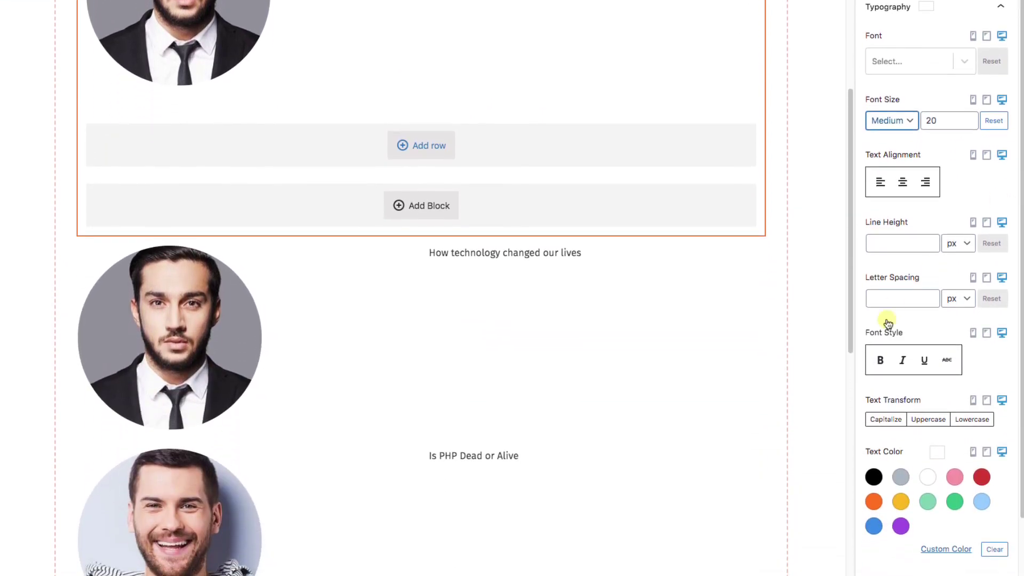
{"action": "left_click", "coordinate": [879, 360]}
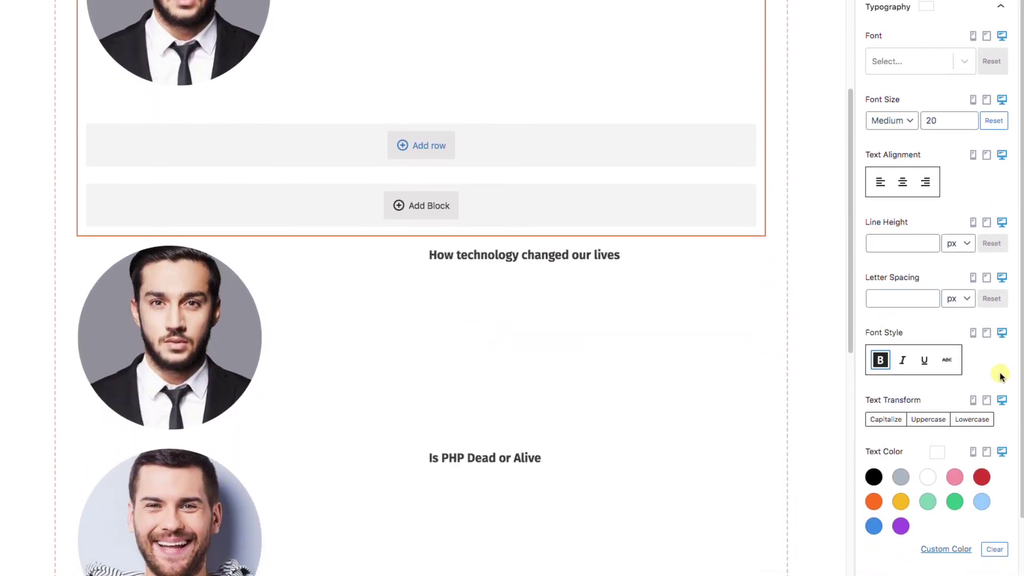
{"action": "left_click", "coordinate": [1001, 6]}
{"action": "scroll", "coordinate": [746, 251], "scroll_direction": "up", "scroll_amount": 3}
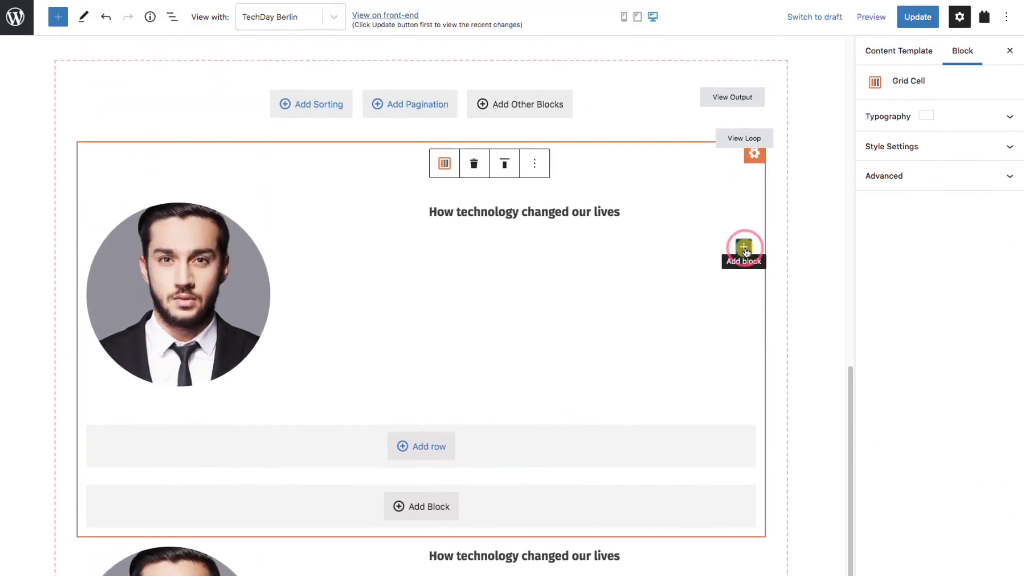
Step: Add a Single Field below the talk title showing the speaker's name from Post Title
{"action": "left_click", "coordinate": [744, 247]}
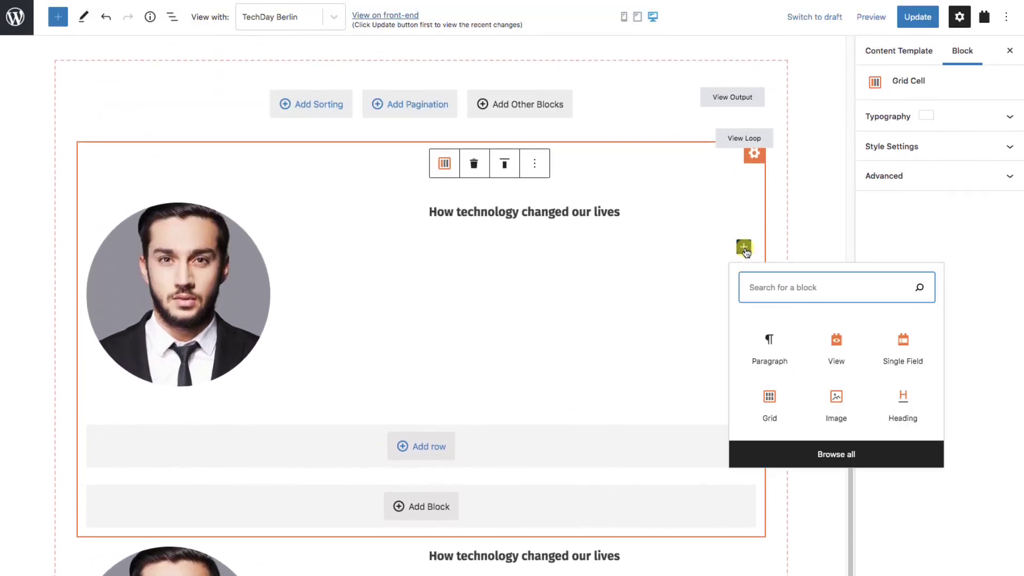
{"action": "left_click", "coordinate": [901, 346]}
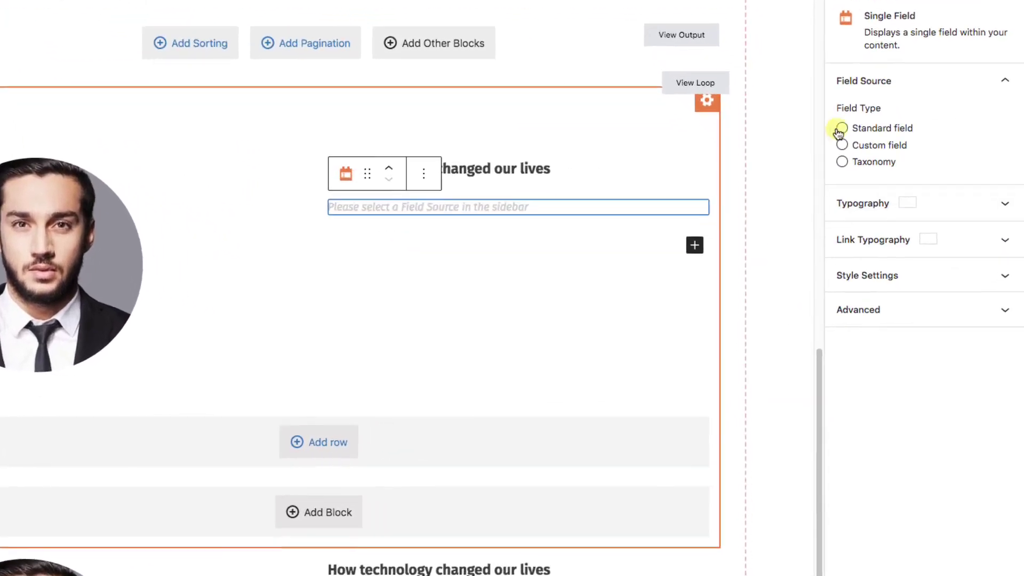
{"action": "left_click", "coordinate": [842, 128]}
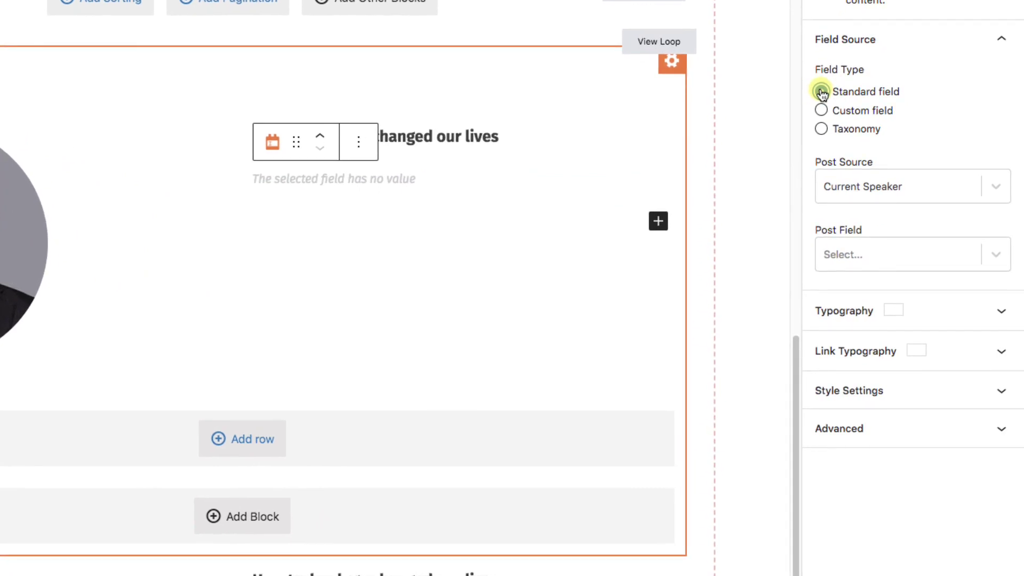
{"action": "left_click", "coordinate": [987, 250]}
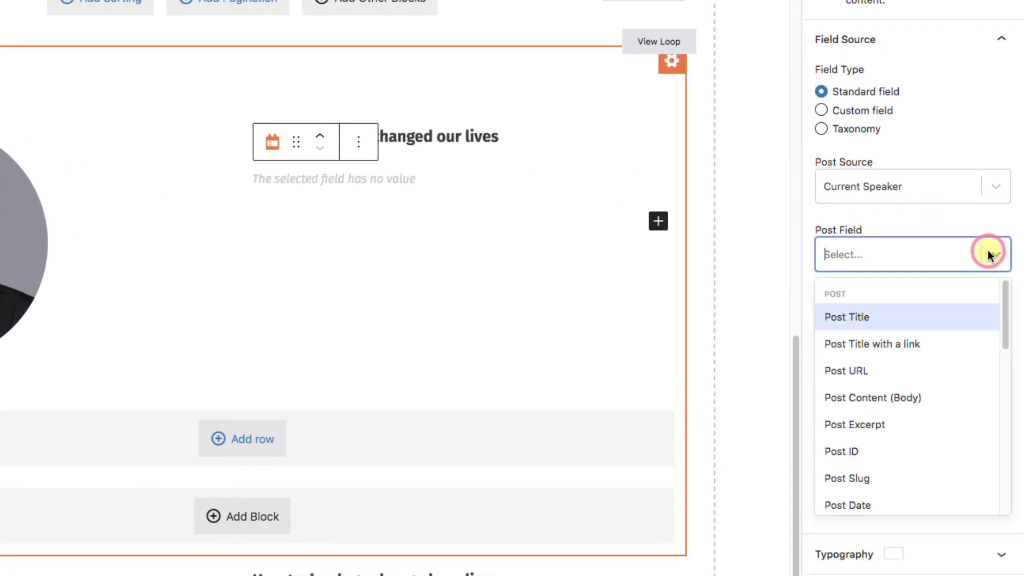
{"action": "left_click", "coordinate": [859, 318]}
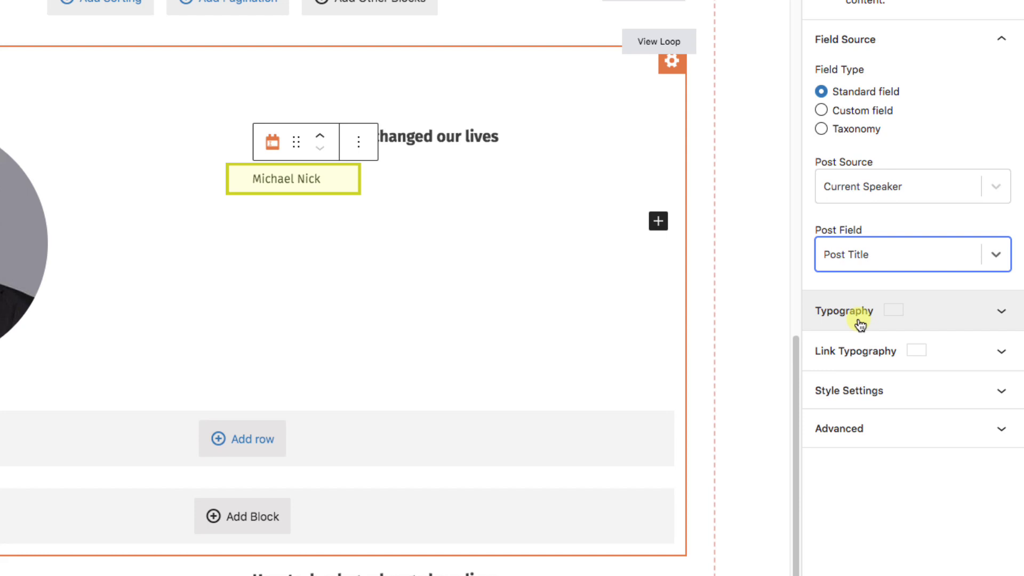
Step: Set the speaker name's font size to Medium (20)
{"action": "left_click", "coordinate": [976, 309]}
{"action": "left_click", "coordinate": [855, 383]}
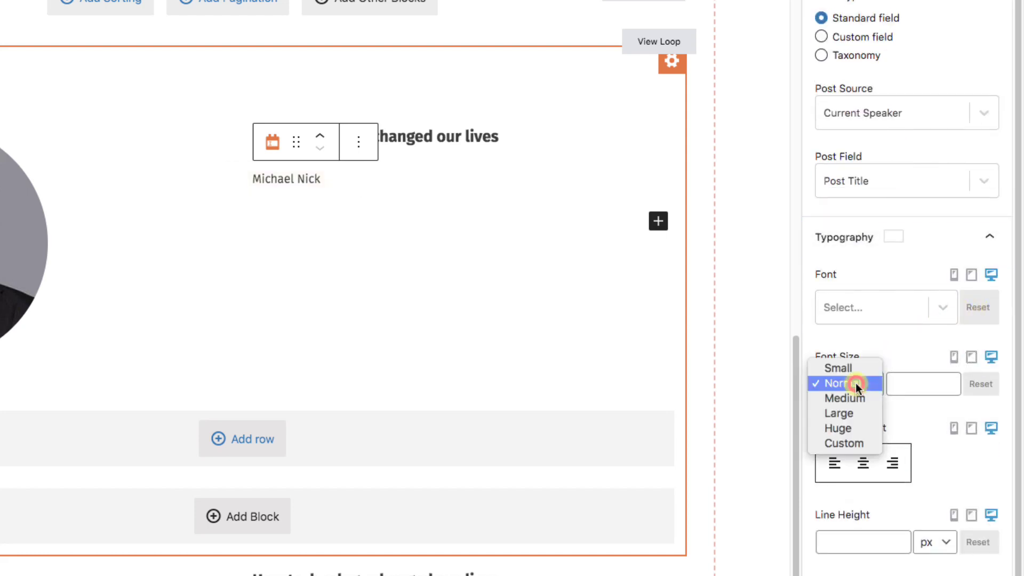
{"action": "left_click", "coordinate": [851, 398]}
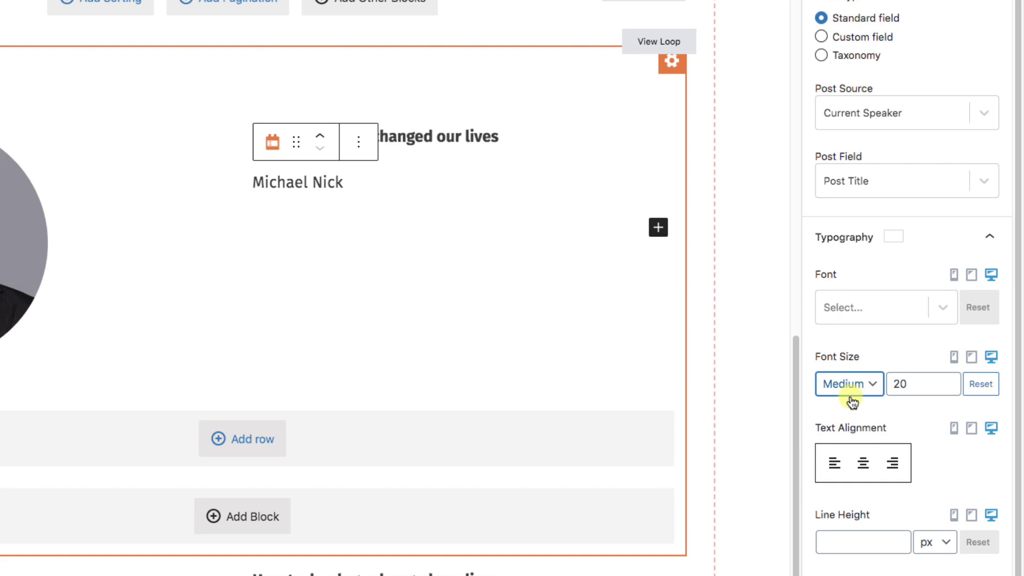
Step: Add a Single Field below the name showing Speaker short description from Field Group for Speakers
{"action": "left_click", "coordinate": [661, 230]}
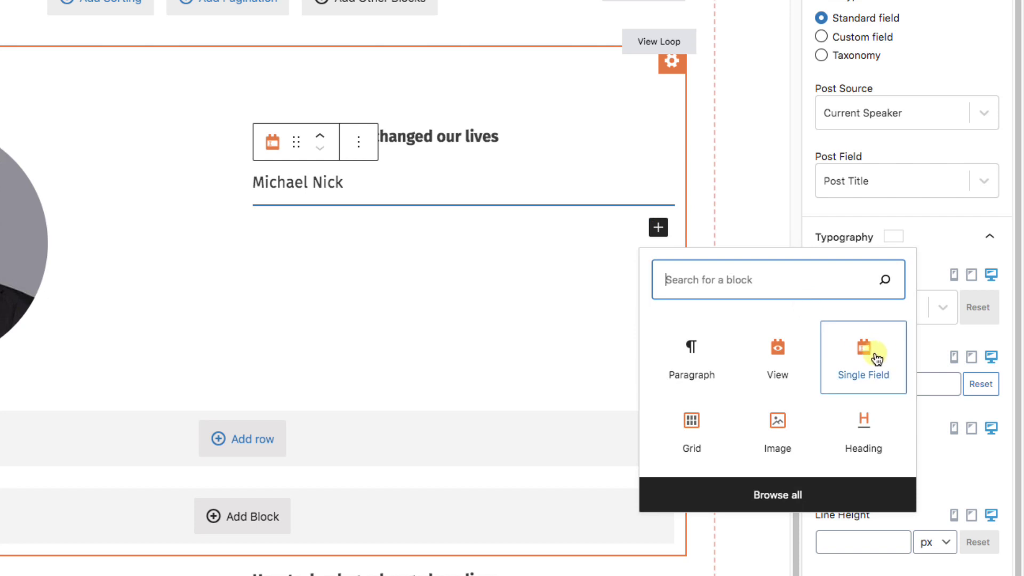
{"action": "left_click", "coordinate": [869, 354]}
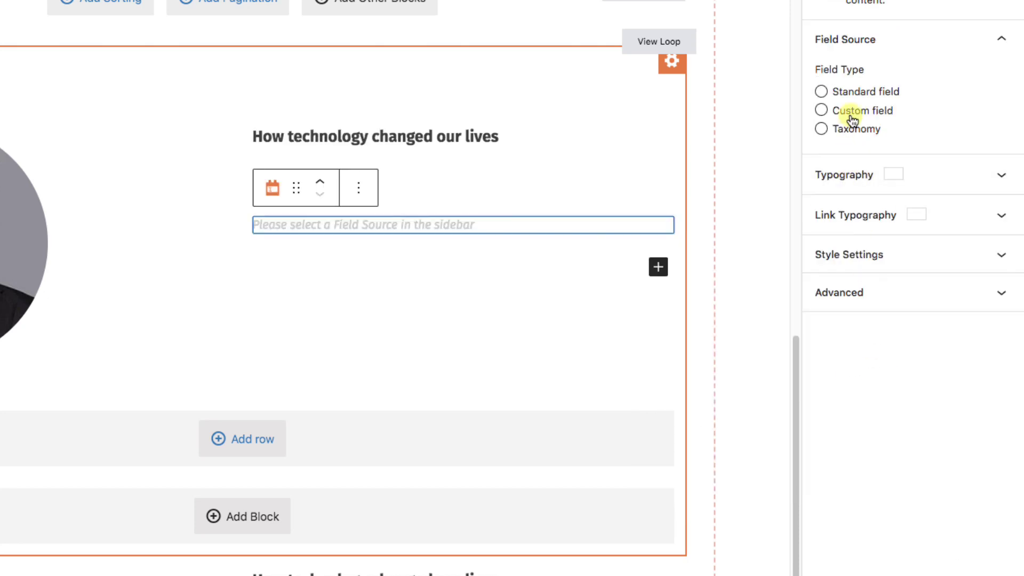
{"action": "left_click", "coordinate": [851, 110]}
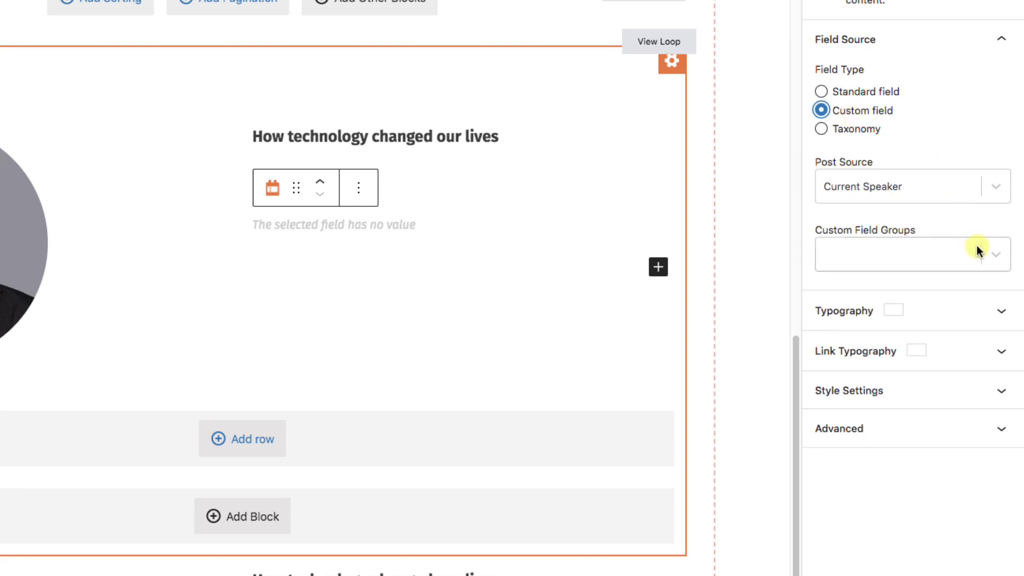
{"action": "left_click", "coordinate": [991, 251]}
{"action": "left_click", "coordinate": [882, 294]}
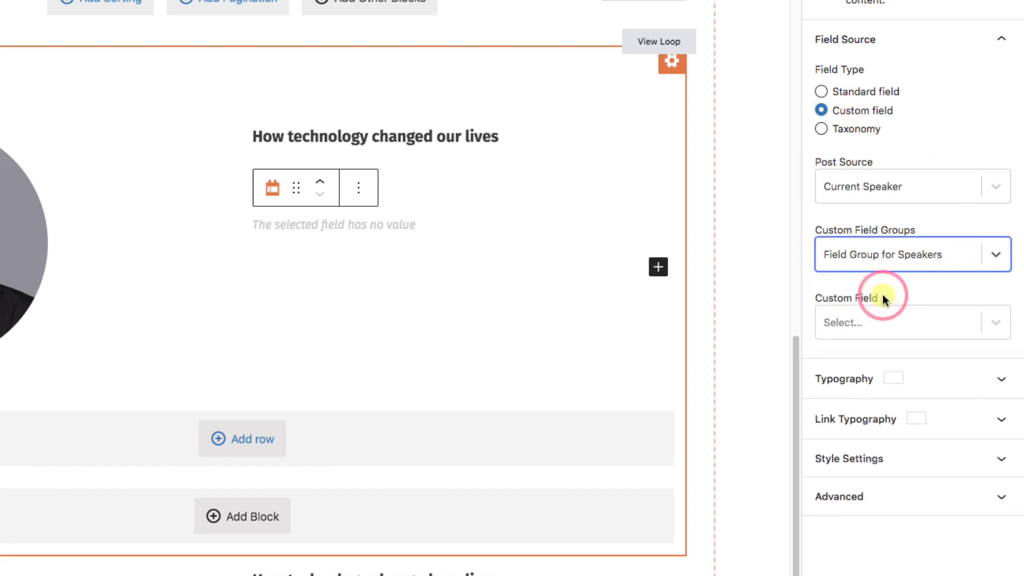
{"action": "left_click", "coordinate": [987, 320]}
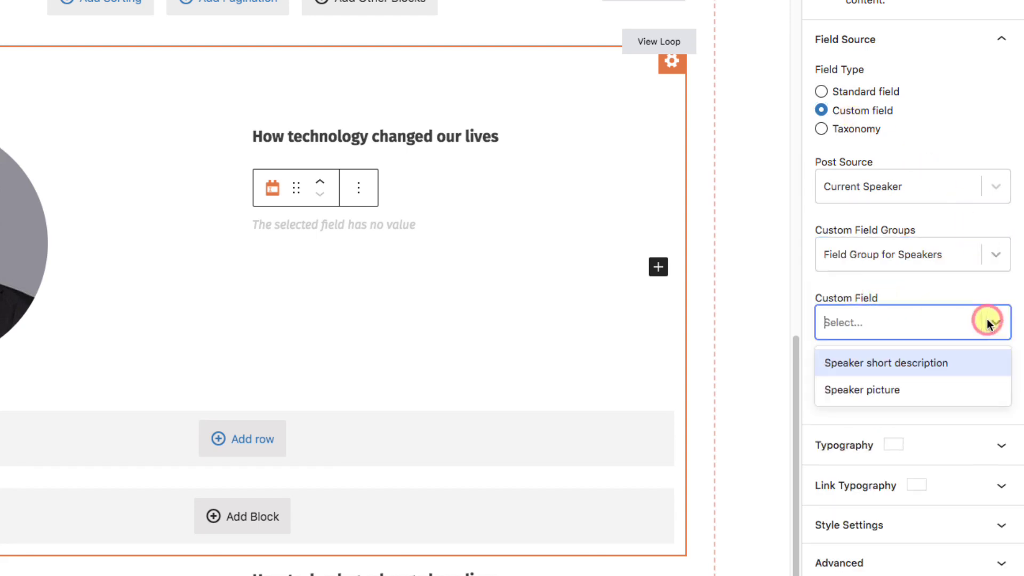
{"action": "left_click", "coordinate": [920, 363]}
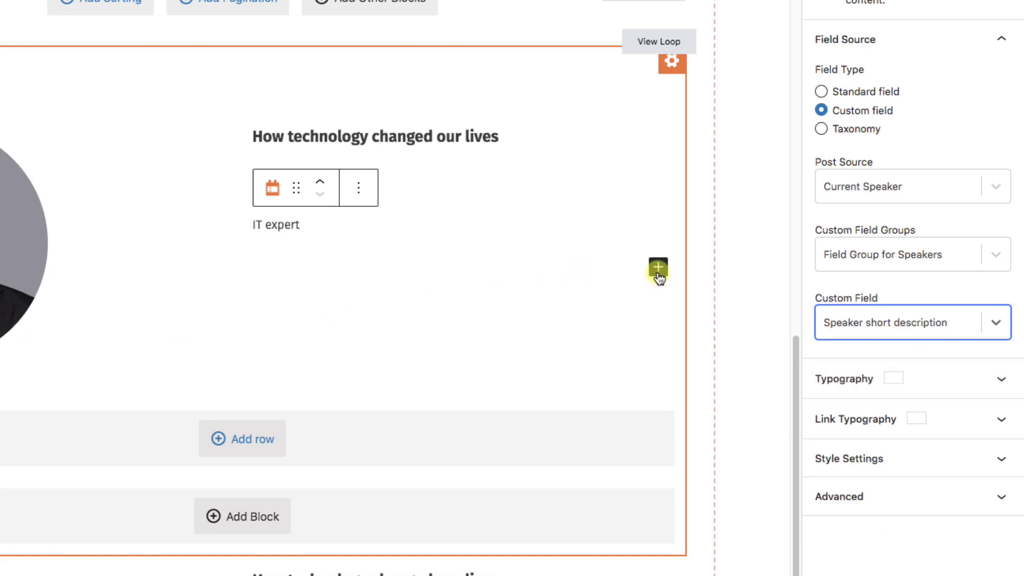
{"action": "left_click", "coordinate": [658, 268]}
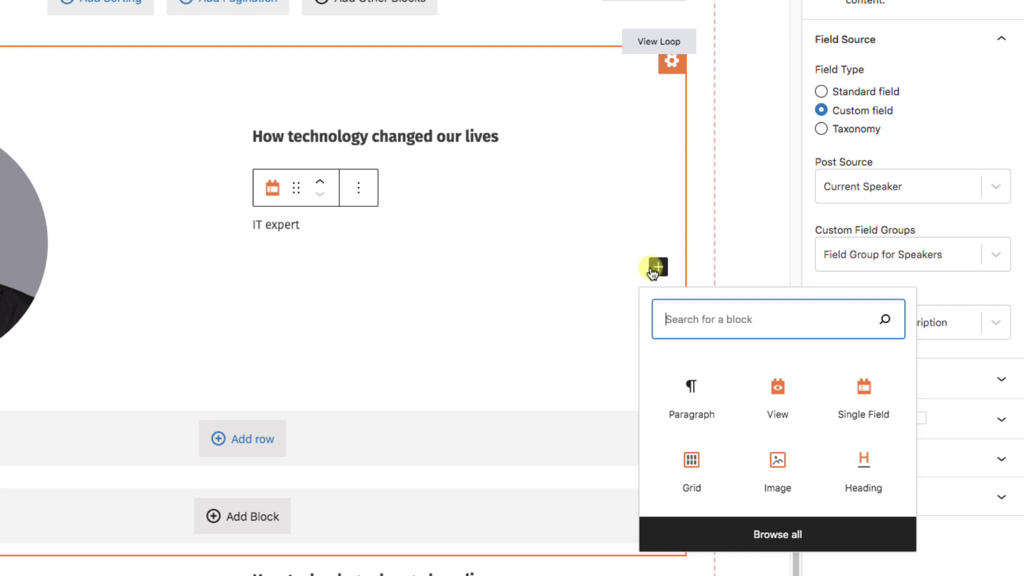
Step: Add a Single Field showing the talk's Language via Speakers-Events relationship and Talks Field Group
{"action": "left_click", "coordinate": [874, 393]}
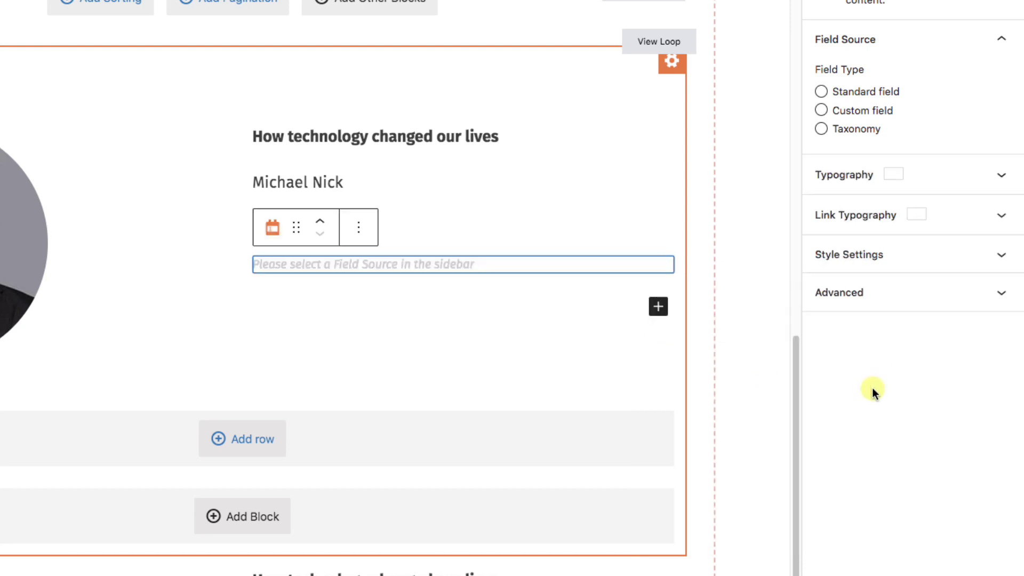
{"action": "left_click", "coordinate": [825, 112]}
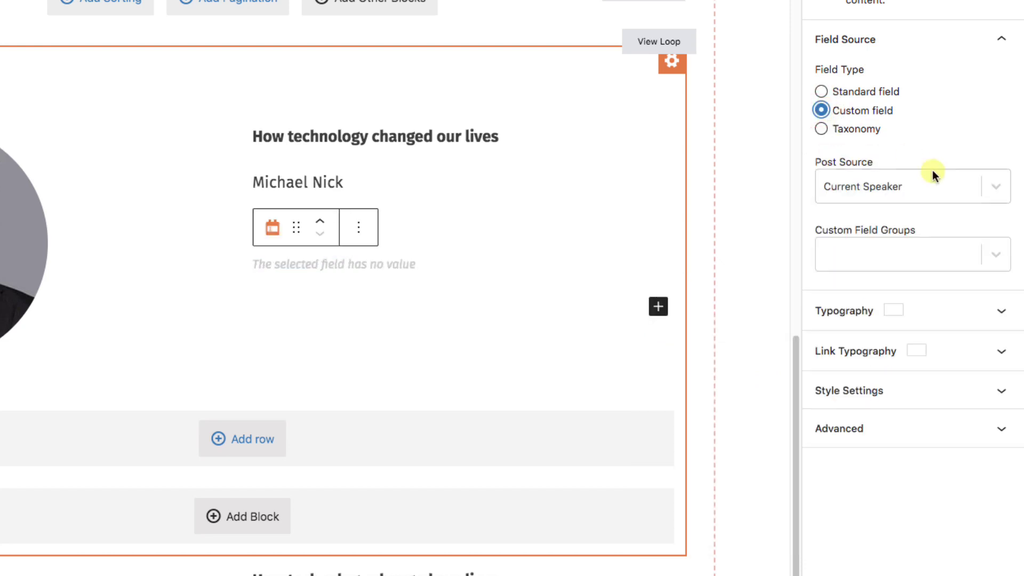
{"action": "left_click", "coordinate": [993, 188]}
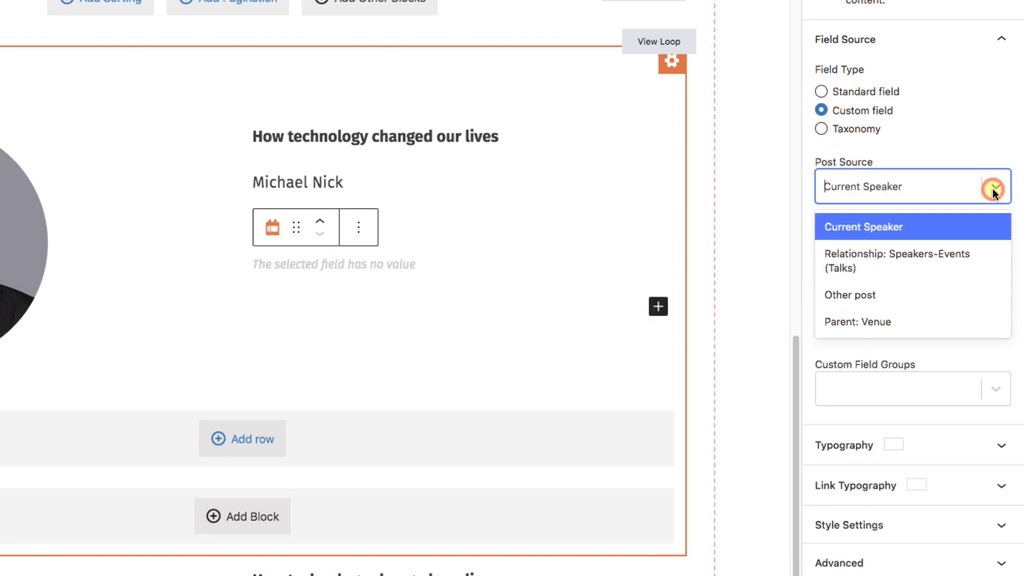
{"action": "left_click", "coordinate": [887, 254]}
{"action": "left_click", "coordinate": [995, 257]}
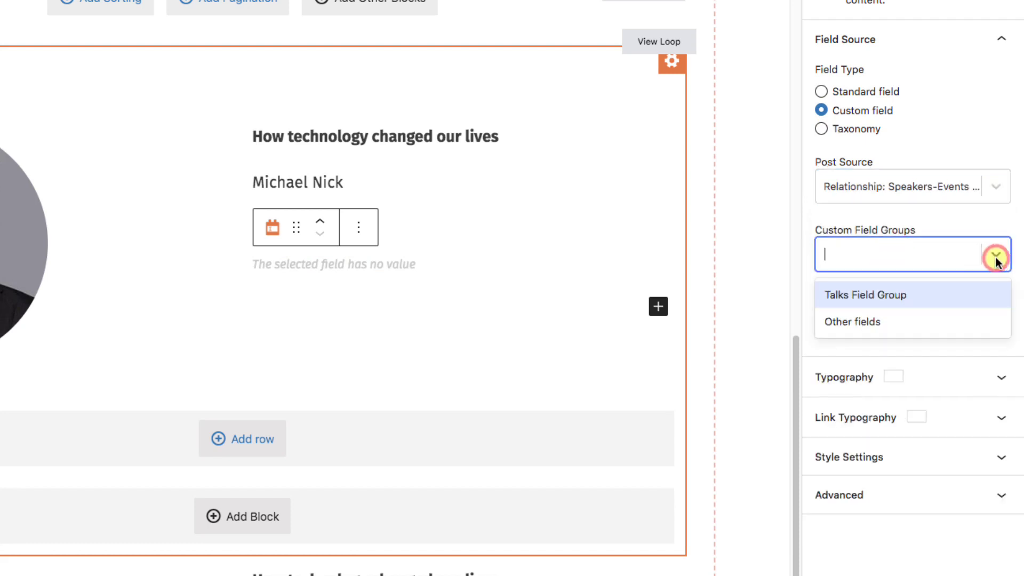
{"action": "left_click", "coordinate": [912, 295]}
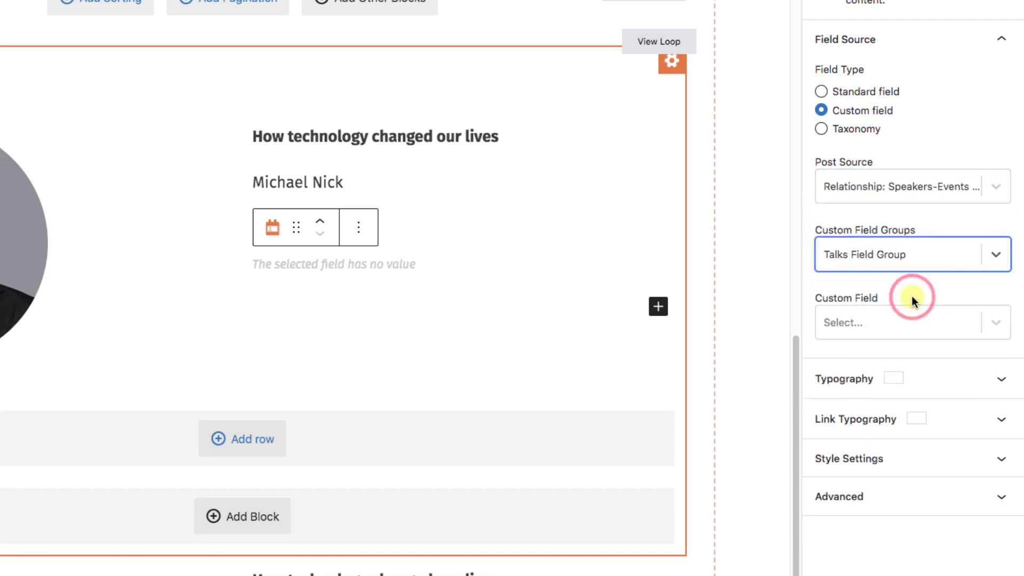
{"action": "left_click", "coordinate": [994, 321]}
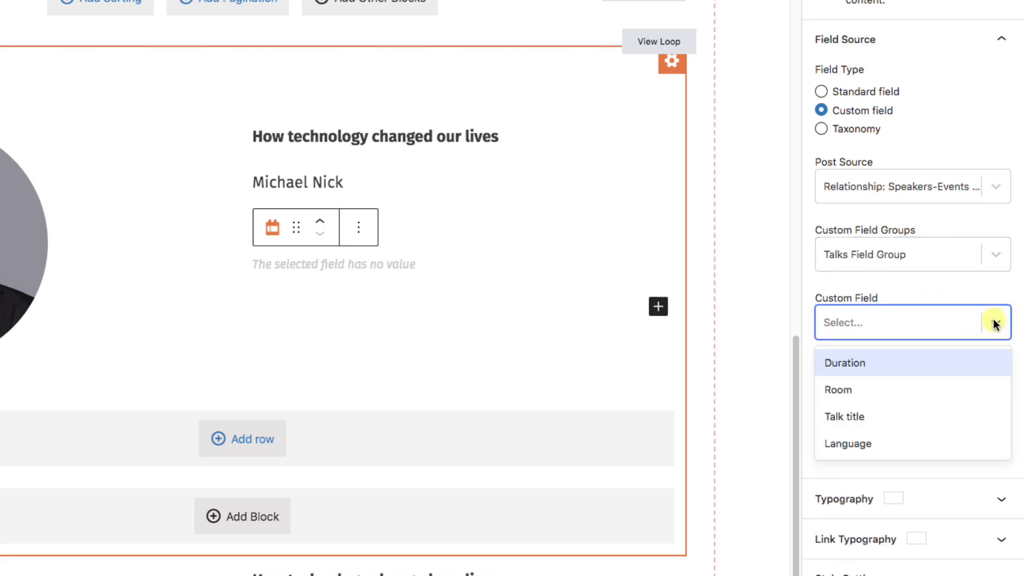
{"action": "left_click", "coordinate": [843, 443]}
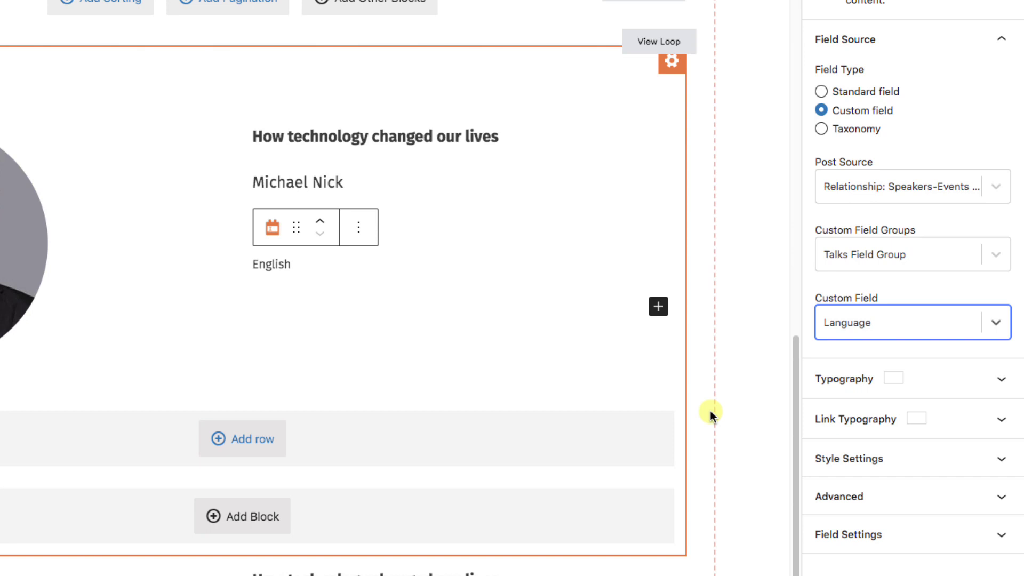
Step: Change the View Loop's Columns Count from 3 to 2 and update the content template
{"action": "left_click", "coordinate": [168, 19]}
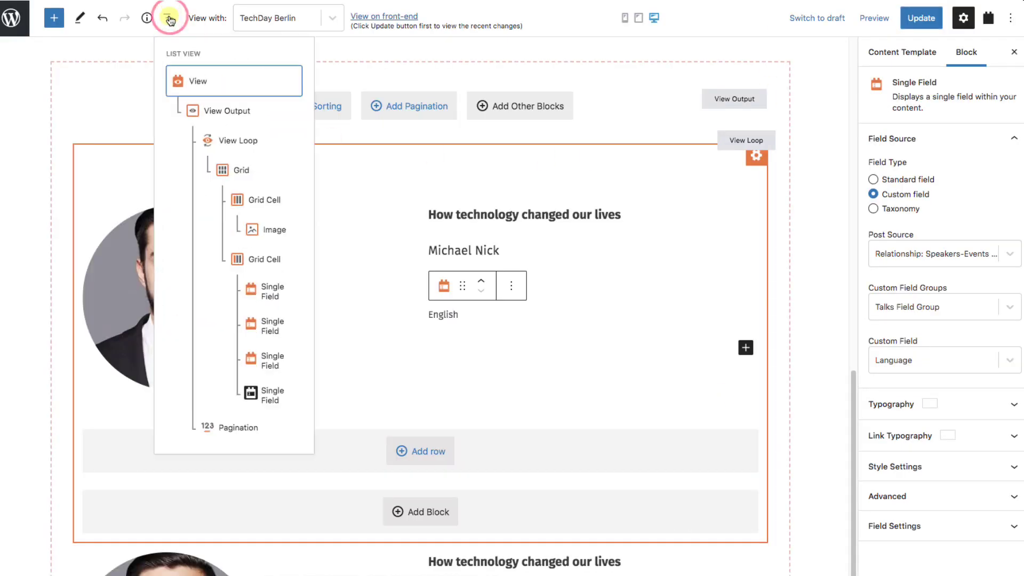
{"action": "left_click", "coordinate": [234, 140]}
{"action": "left_click", "coordinate": [1012, 145]}
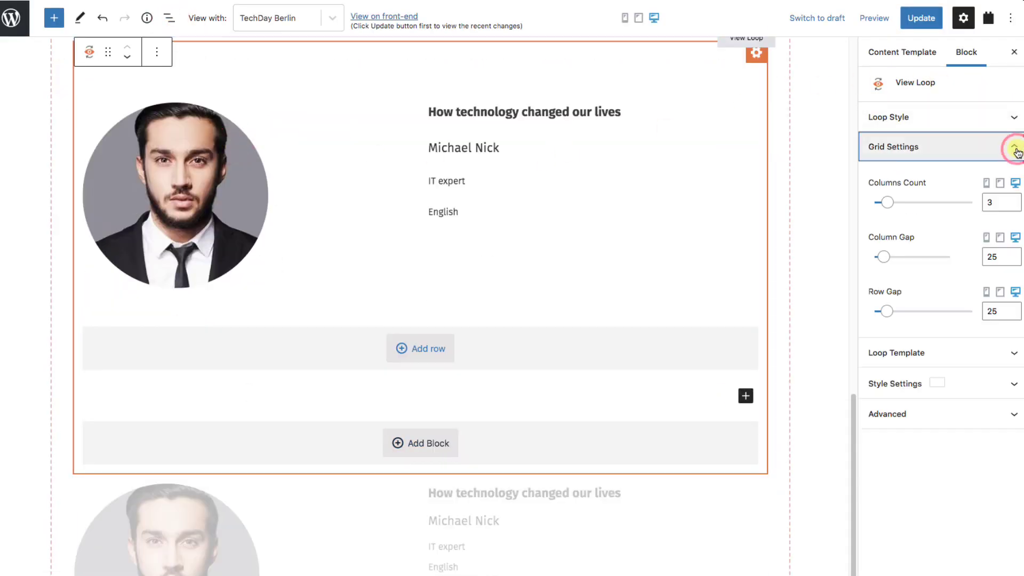
{"action": "left_click_drag", "start_coordinate": [888, 207], "coordinate": [881, 206]}
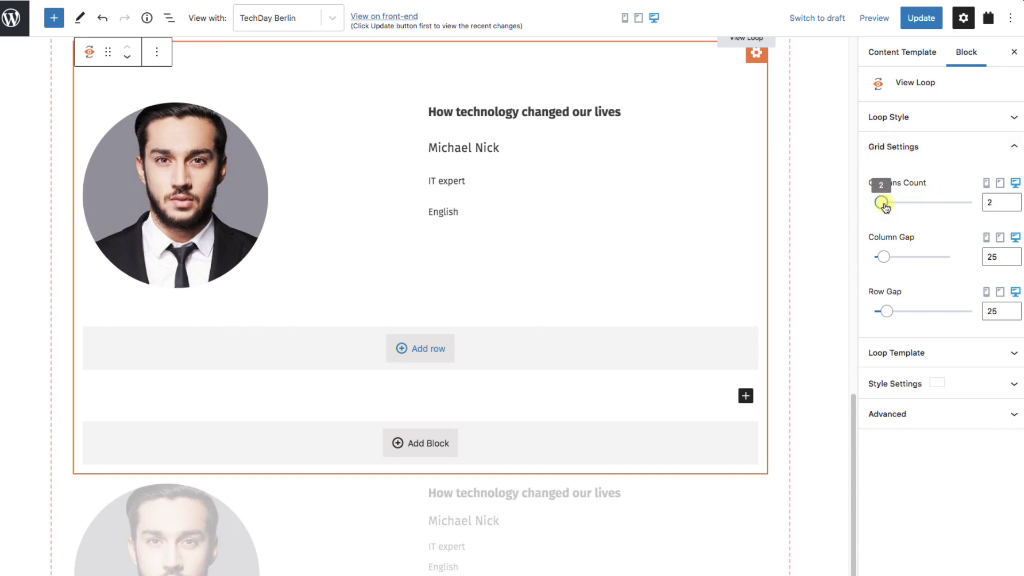
{"action": "left_click", "coordinate": [925, 20]}
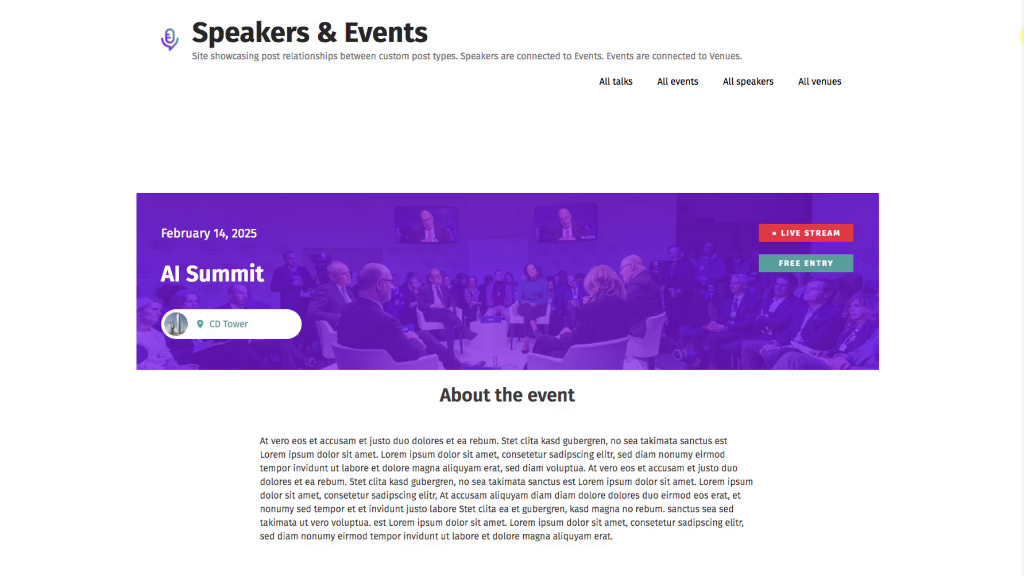
Step: Scroll down the live AI Summit page to the two-column speaker grid
{"action": "scroll", "coordinate": [512, 288], "scroll_direction": "down", "scroll_amount": 8}
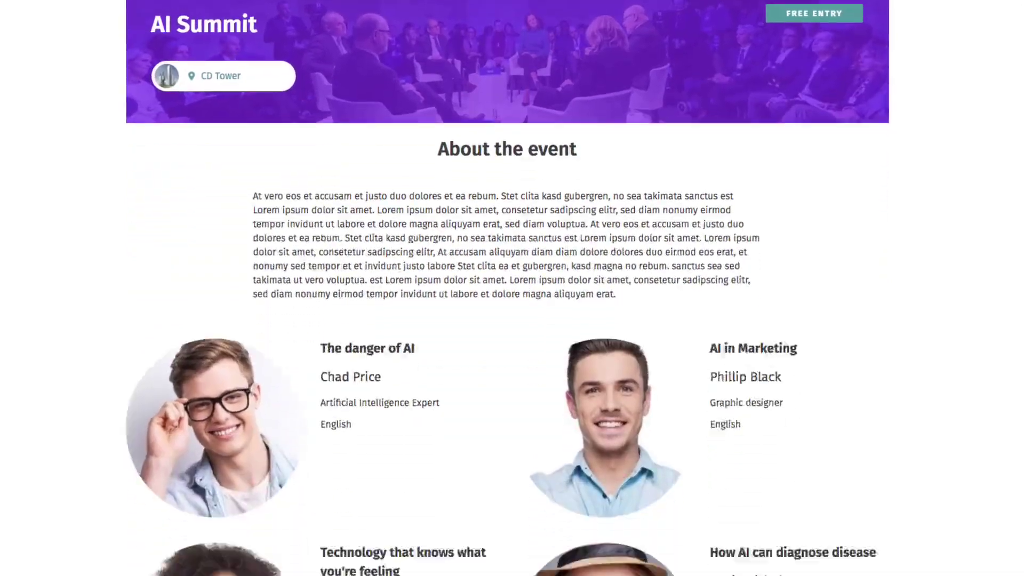